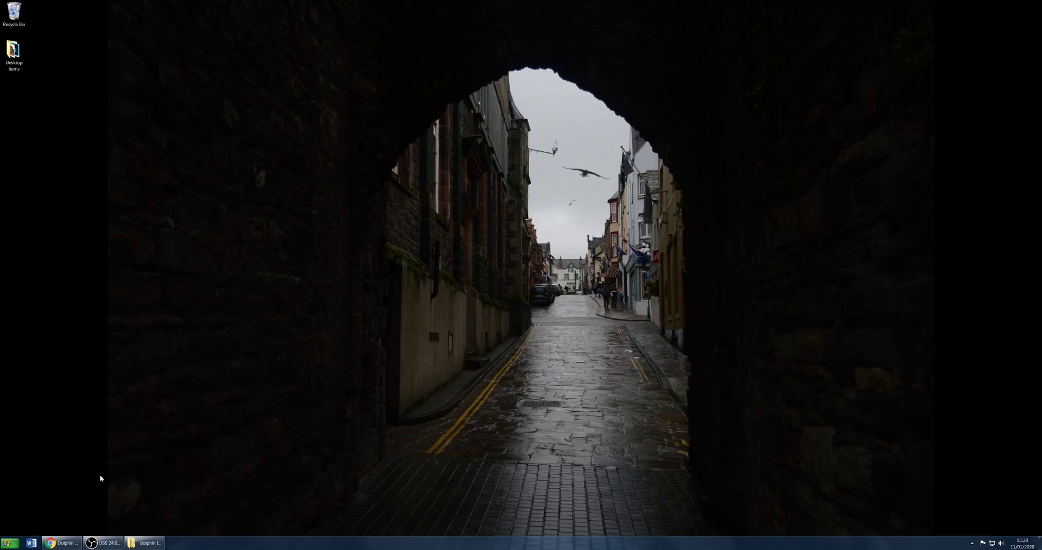
# - Open the Dolphin 5.0-11452 download page from the Dolphin Emulator website in Chrome
pyautogui.click(61, 543)
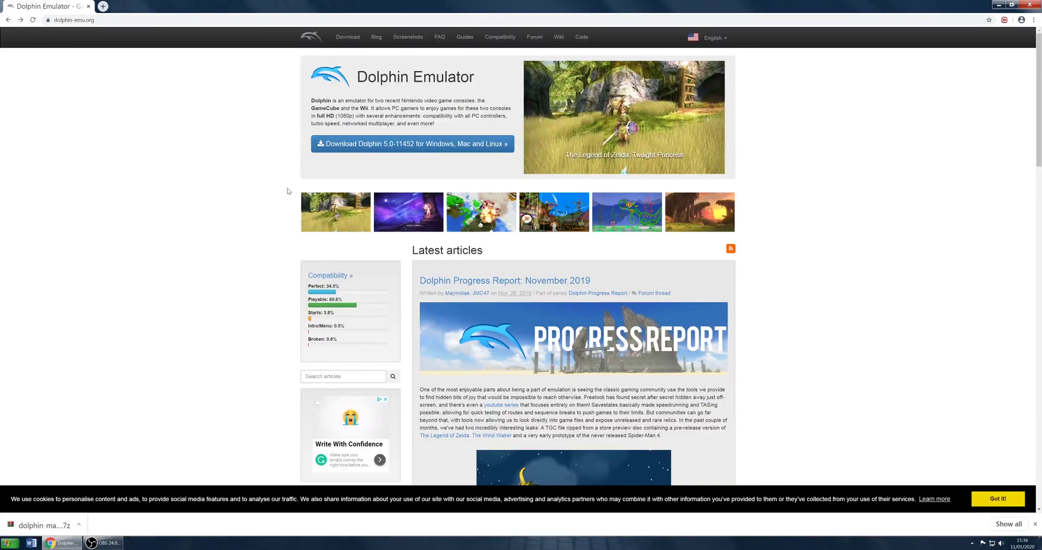
pyautogui.click(367, 148)
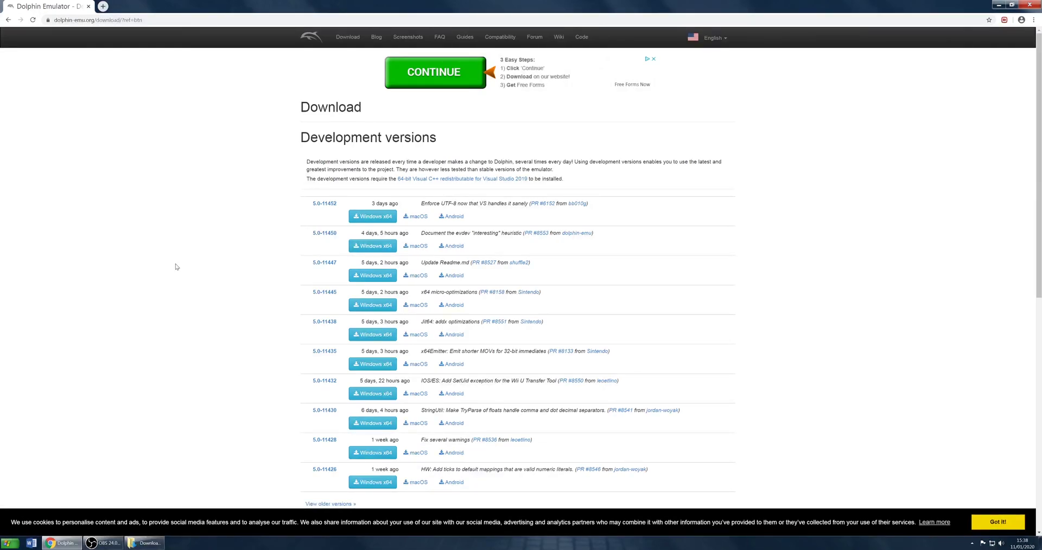
# - Extract the dolphin-master-5.0-11452-x64 archive into its own folder in Downloads and delete the original archive
pyautogui.click(145, 542)
pyautogui.rightClick(365, 225)
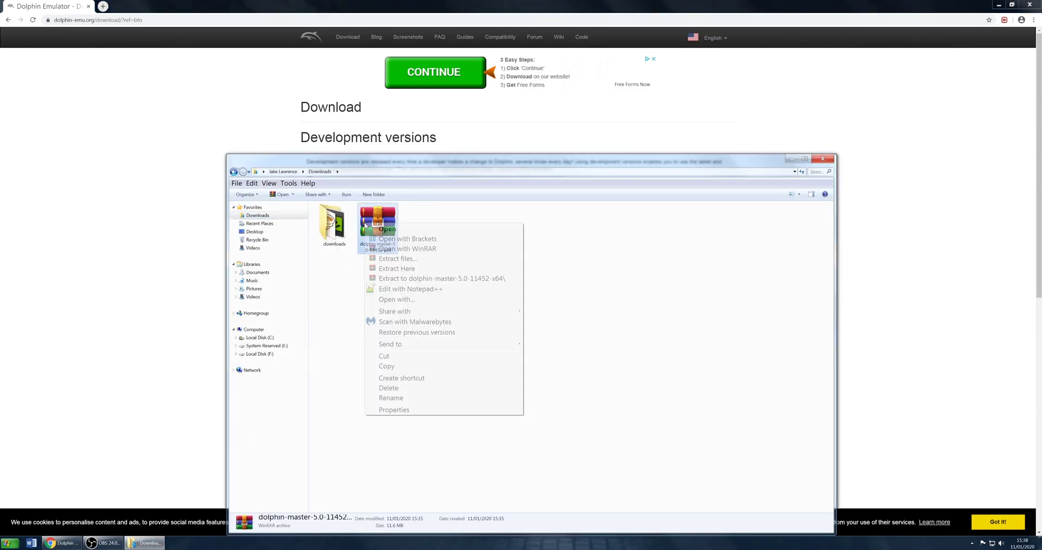
pyautogui.click(399, 260)
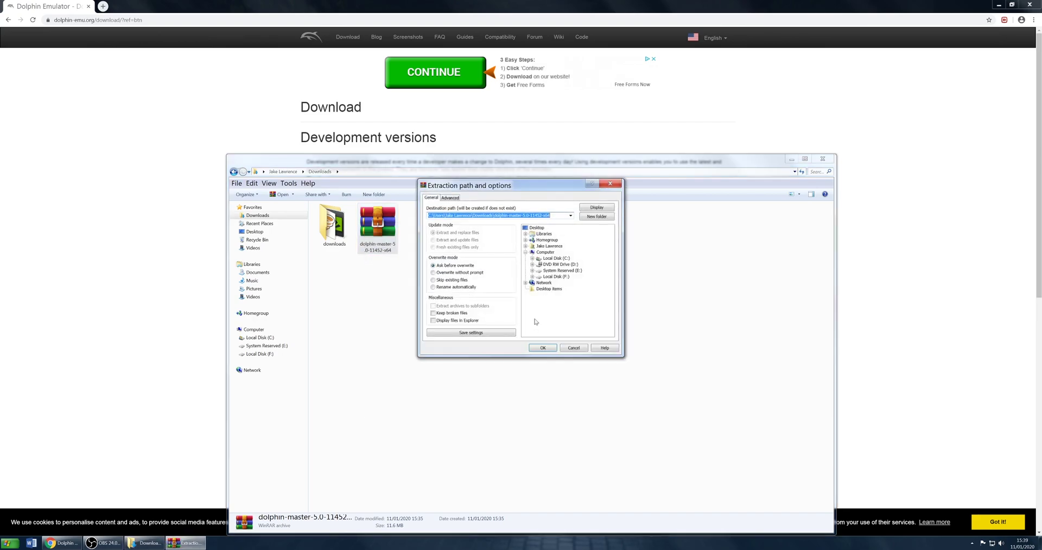
pyautogui.click(552, 351)
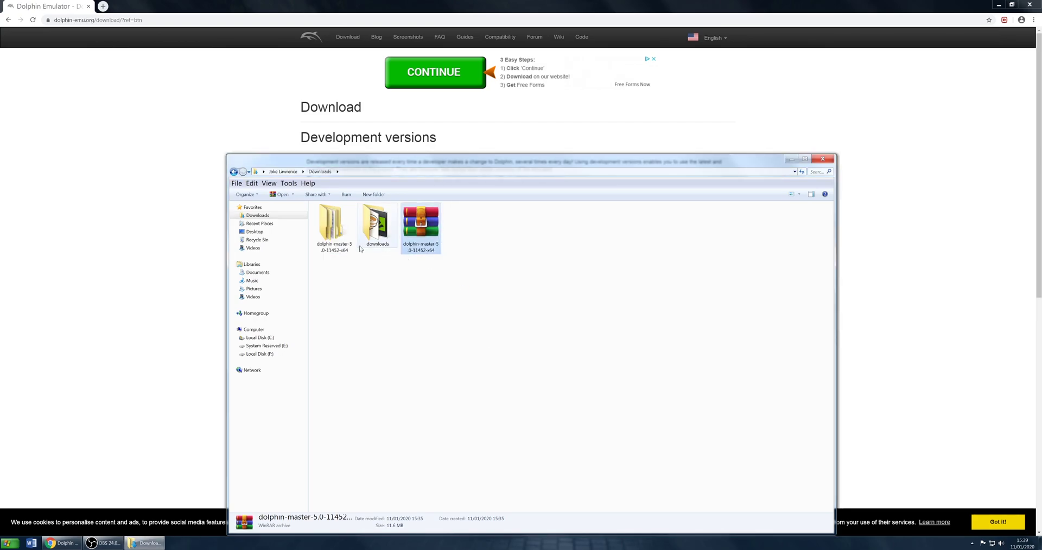
pyautogui.press('Delete')
pyautogui.press('Return')
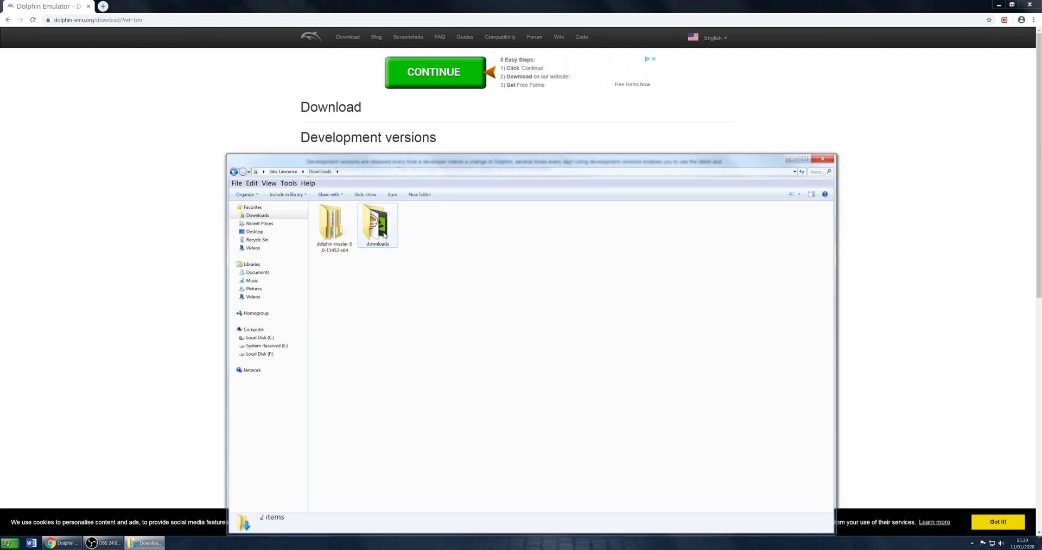
# - Create a desktop shortcut to the Dolphin application from the extracted folder and launch the emulator with it
pyautogui.click(347, 226)
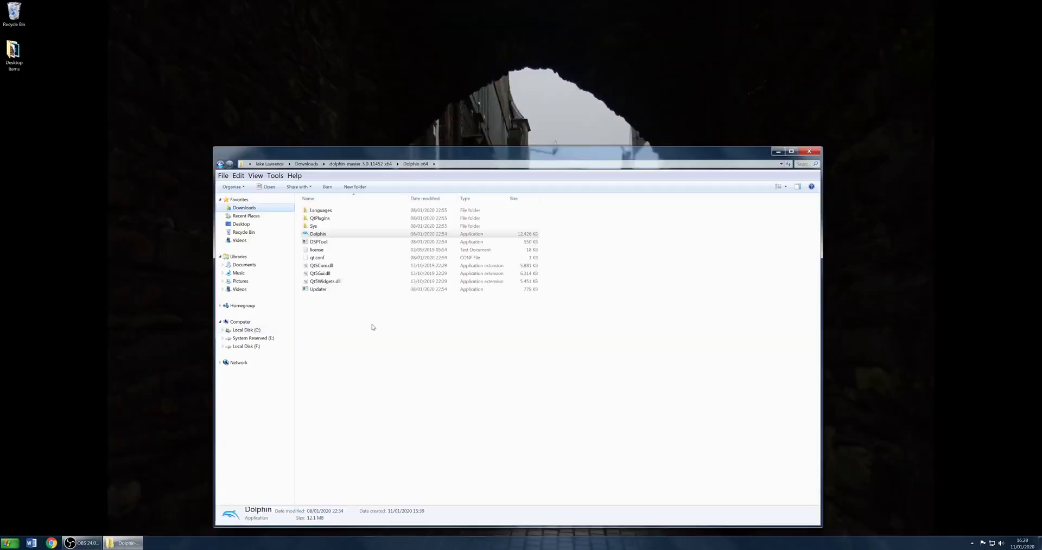
pyautogui.rightClick(336, 234)
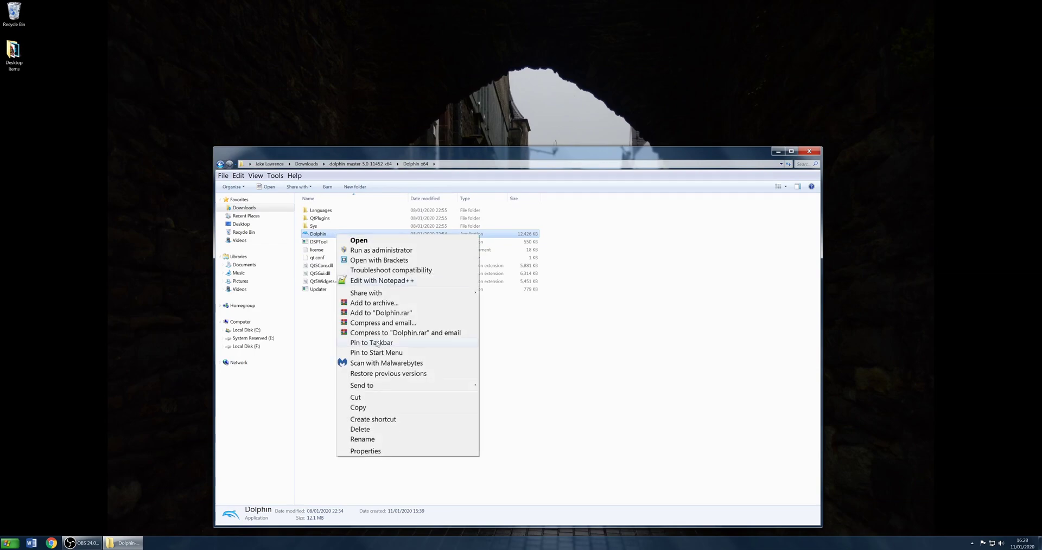
pyautogui.click(374, 420)
pyautogui.moveTo(329, 234); pyautogui.dragTo(12, 91)
pyautogui.click(809, 151)
pyautogui.doubleClick(13, 90)
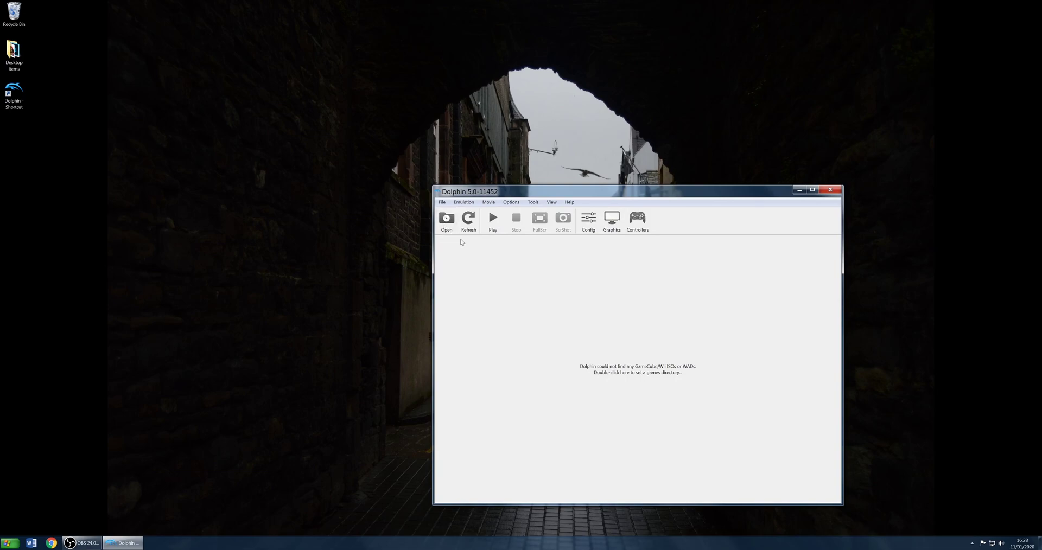
pyautogui.moveTo(463, 197); pyautogui.dragTo(452, 195)
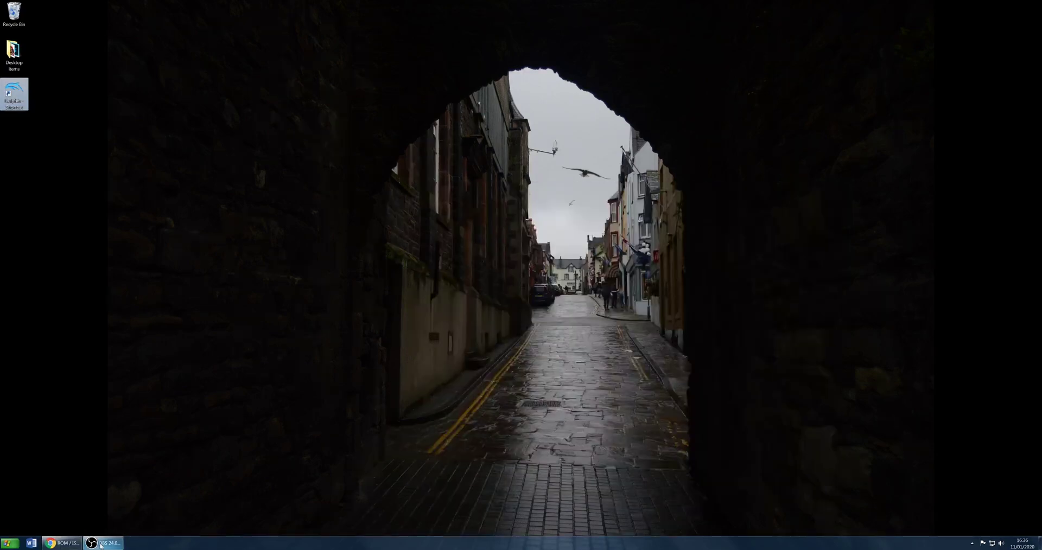
# - Switch to Chrome and download the GameCube game The Simpsons Hit and Run (U)(MOONCUBE) from the Rom Hustler search results
pyautogui.click(62, 543)
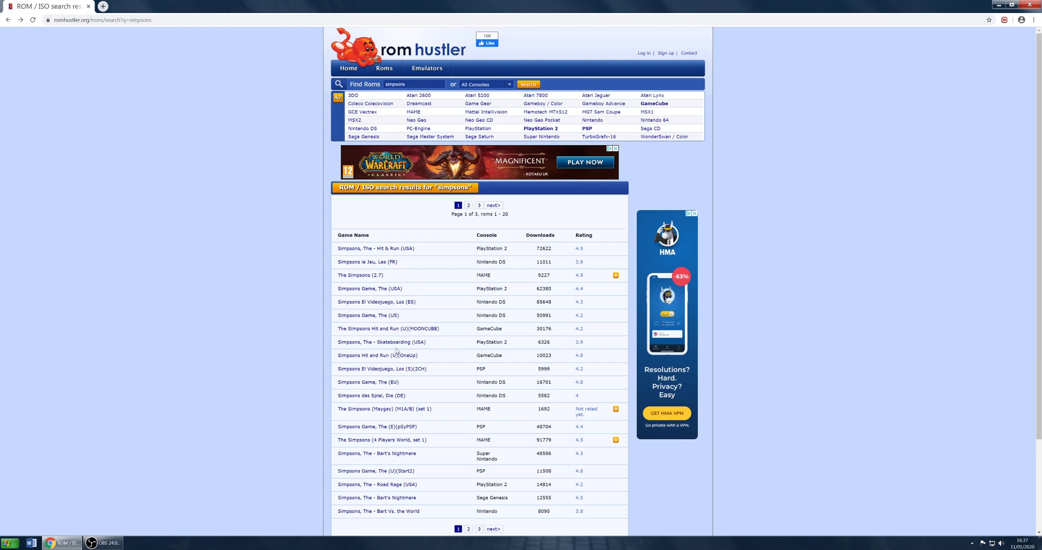
pyautogui.tripleClick(409, 329)
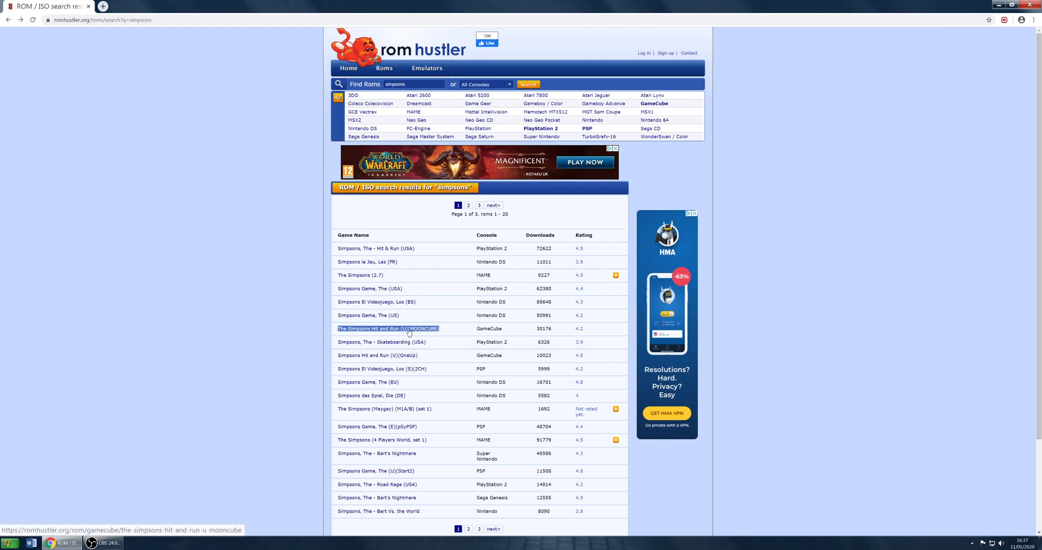
pyautogui.click(409, 329)
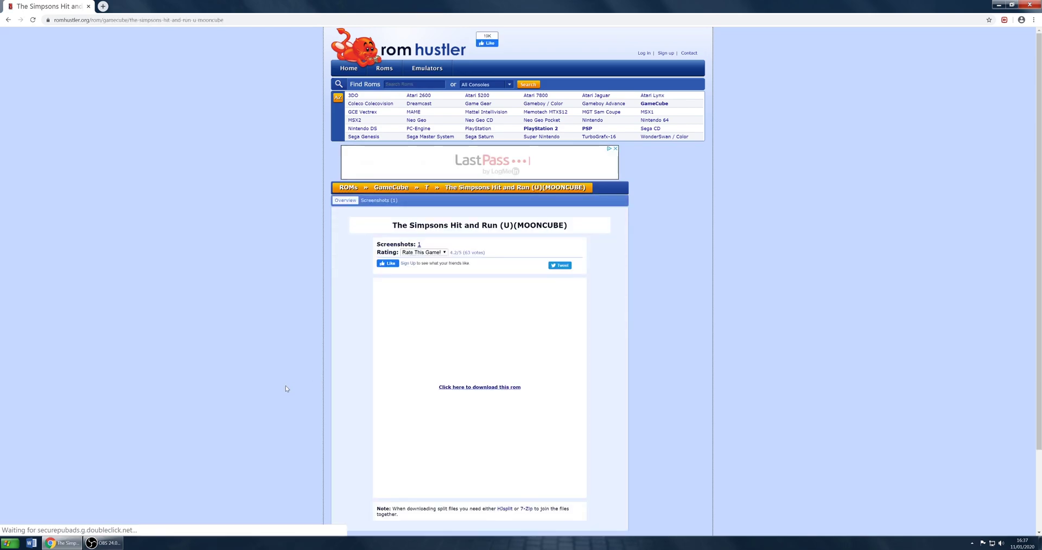
pyautogui.tripleClick(448, 391)
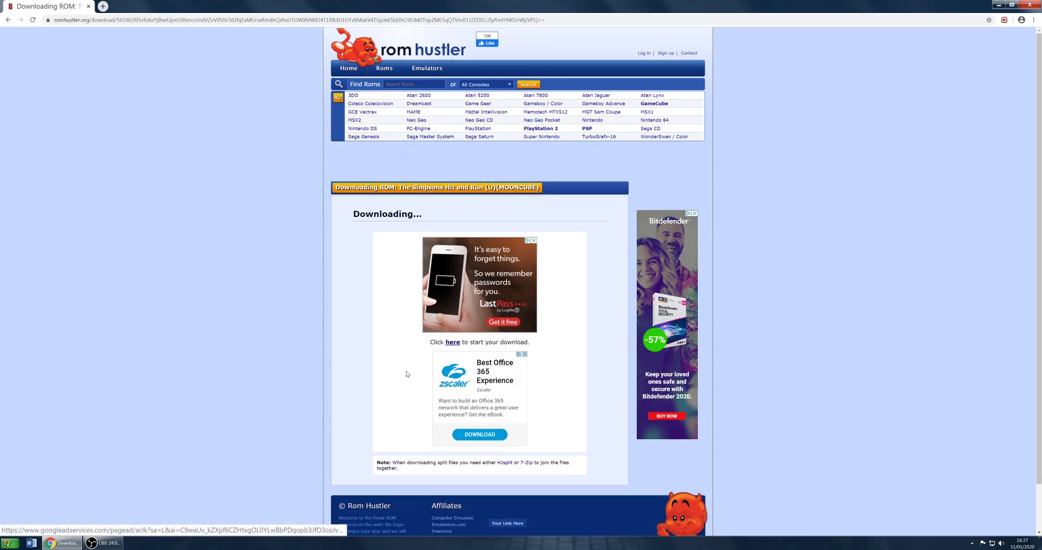
pyautogui.click(452, 343)
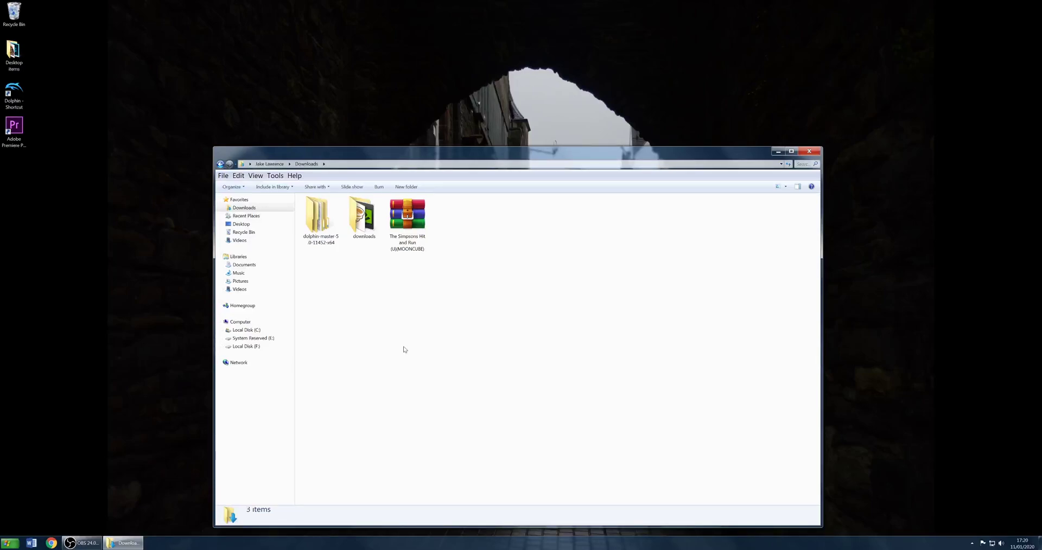
# - Extract The Simpsons Hit and Run (U)(MOONCUBE) archive into its own folder in Downloads and delete the archive
pyautogui.rightClick(392, 224)
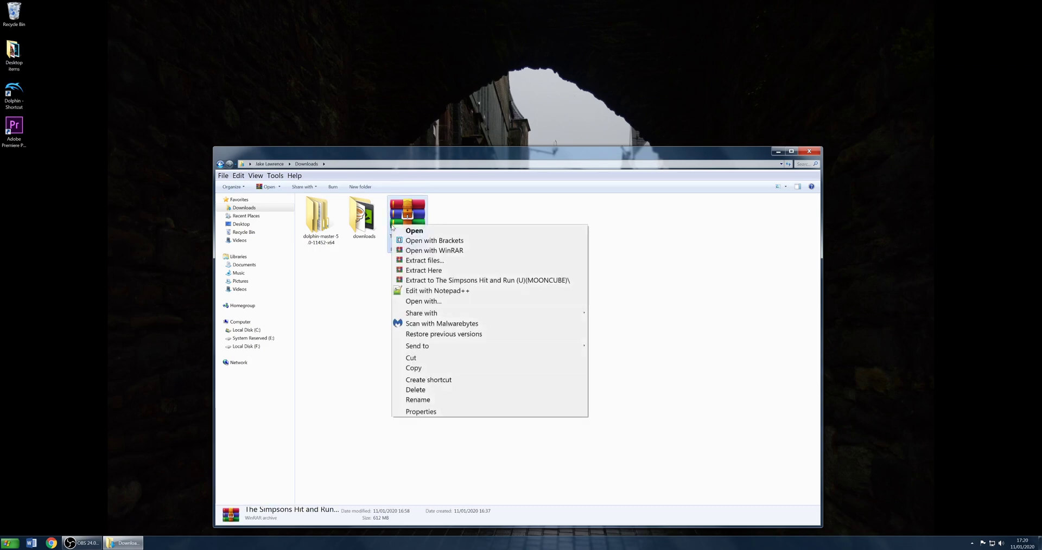
pyautogui.click(424, 260)
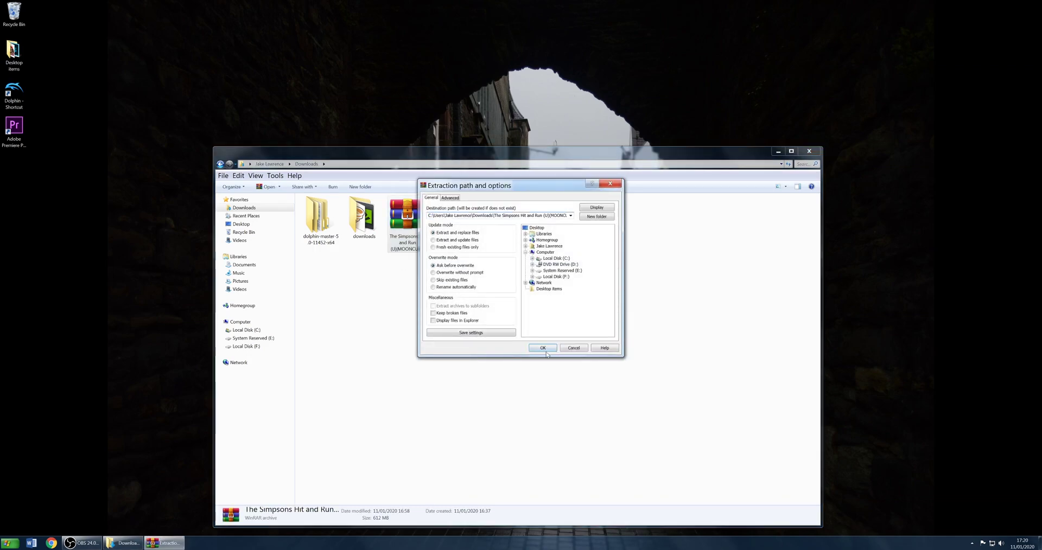
pyautogui.press('Return')
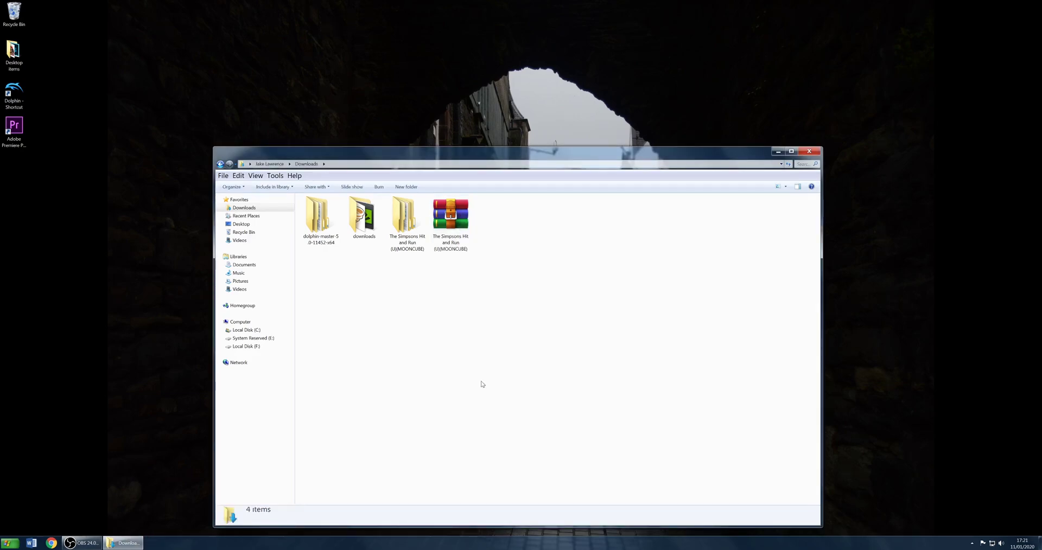
pyautogui.click(443, 230)
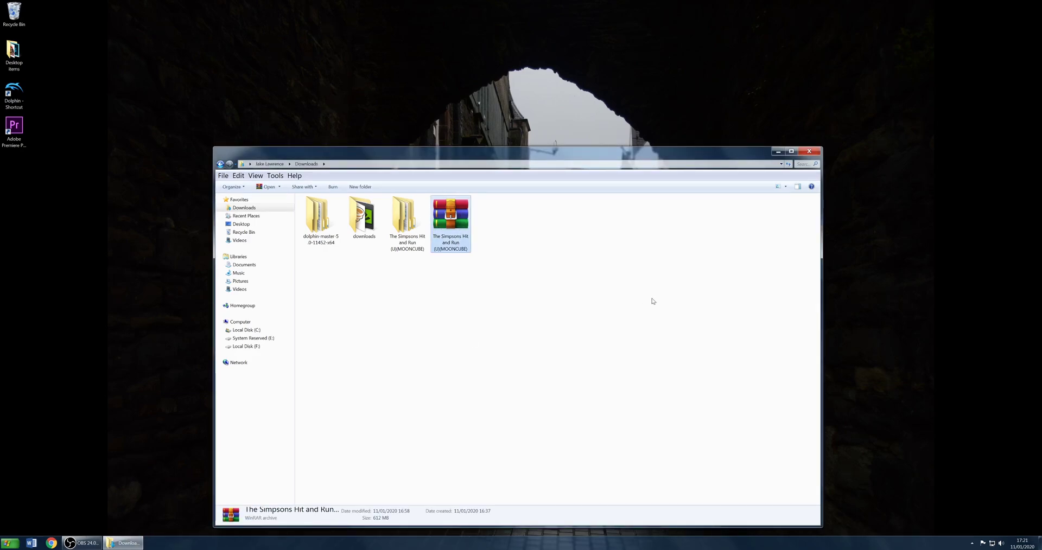
pyautogui.press('Delete')
pyautogui.press('Return')
# - Examine the extracted game's nested folder for the disc image file and close the folder window
pyautogui.doubleClick(415, 242)
pyautogui.doubleClick(342, 212)
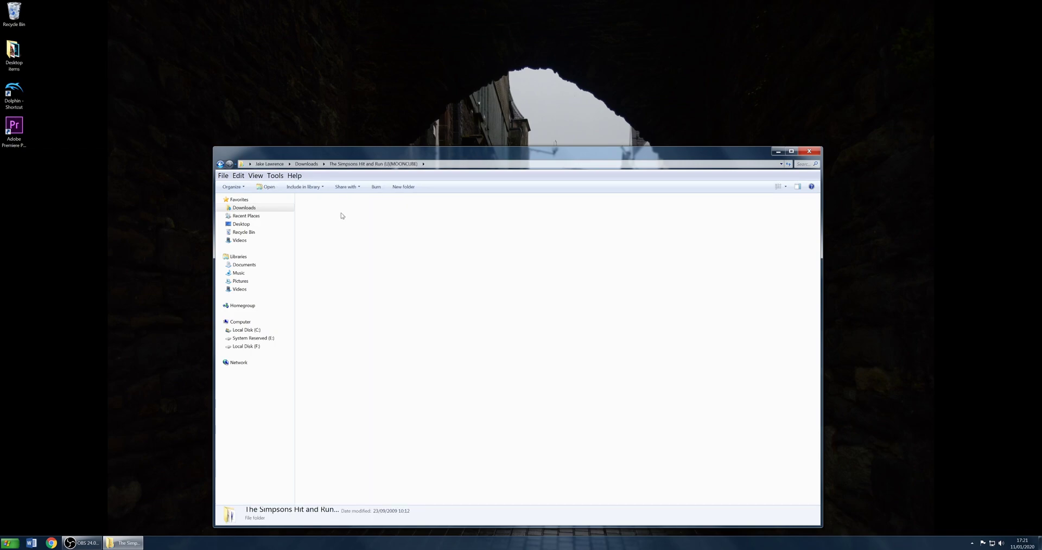
pyautogui.click(437, 210)
pyautogui.click(536, 327)
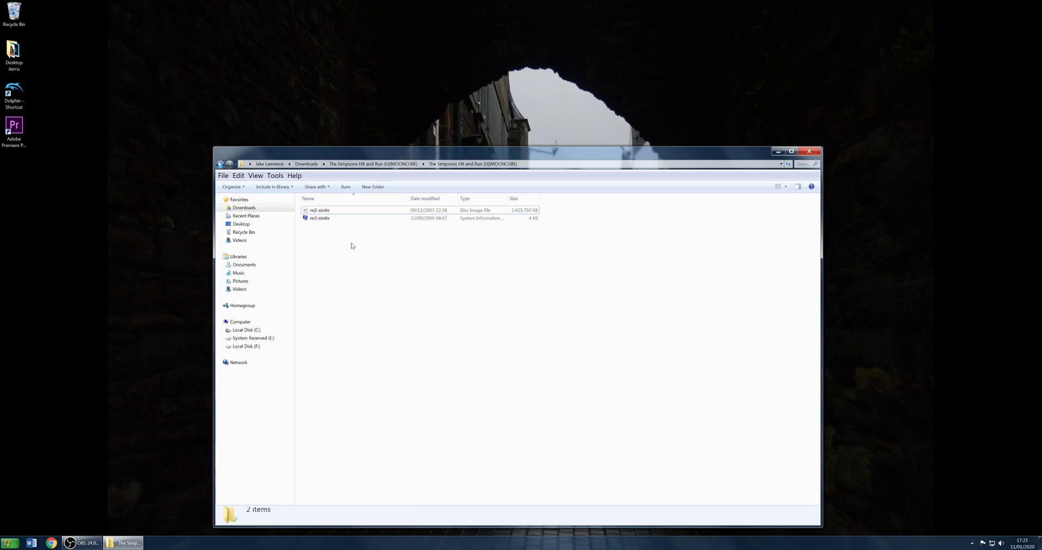
pyautogui.click(809, 151)
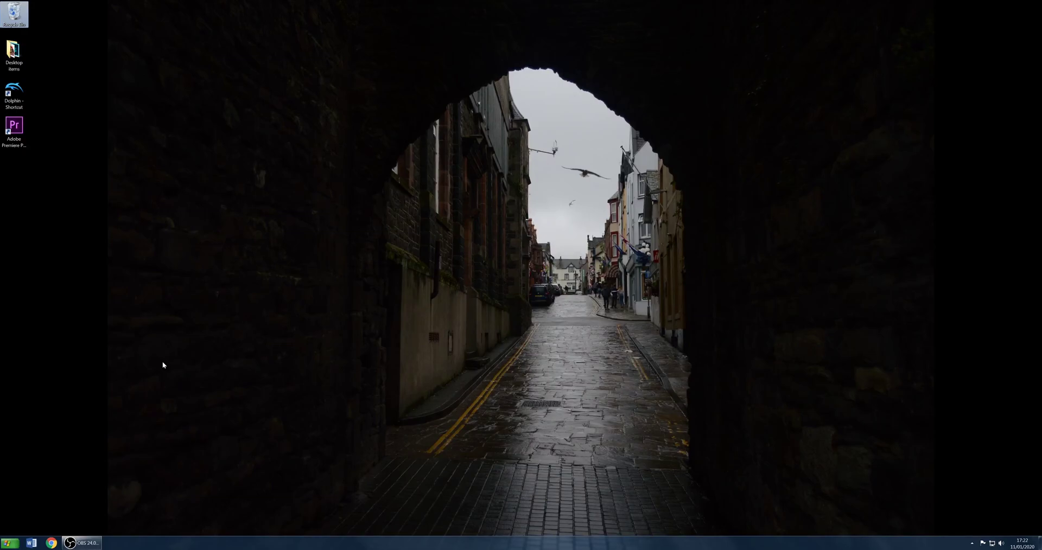
# - Launch Dolphin from the desktop shortcut and choose OpenGL as the backend in the general graphics settings
pyautogui.doubleClick(14, 92)
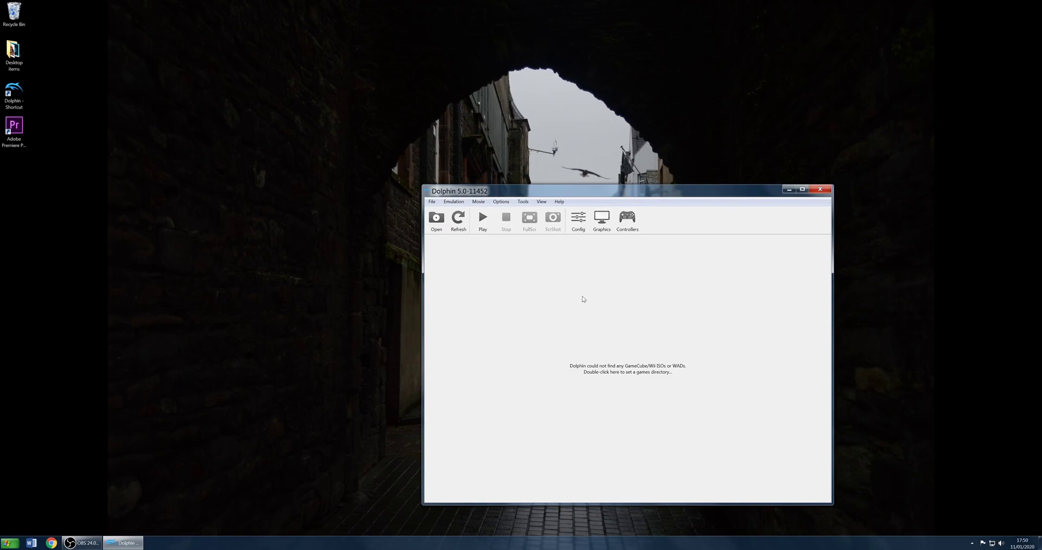
pyautogui.click(602, 220)
pyautogui.click(522, 182)
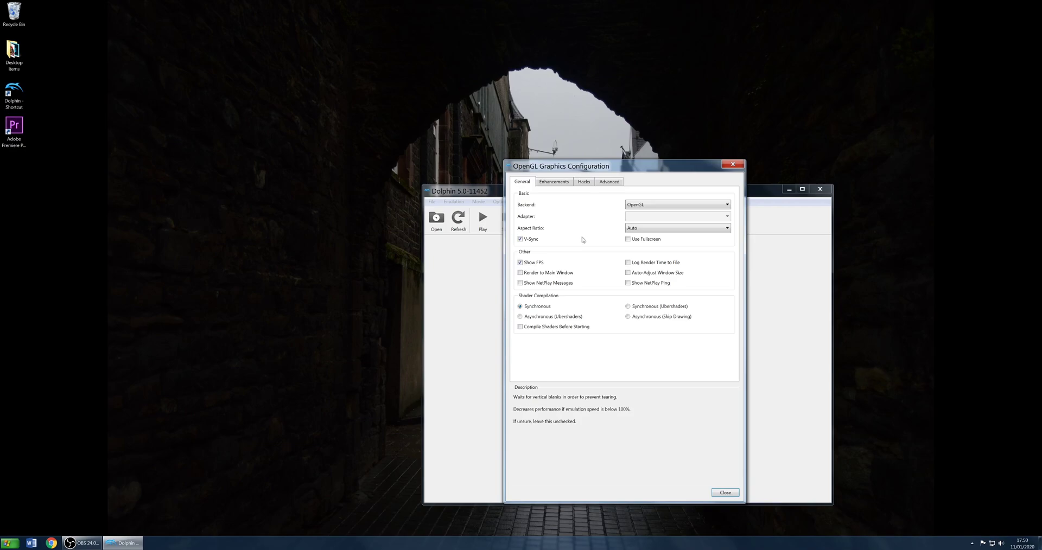
pyautogui.click(637, 206)
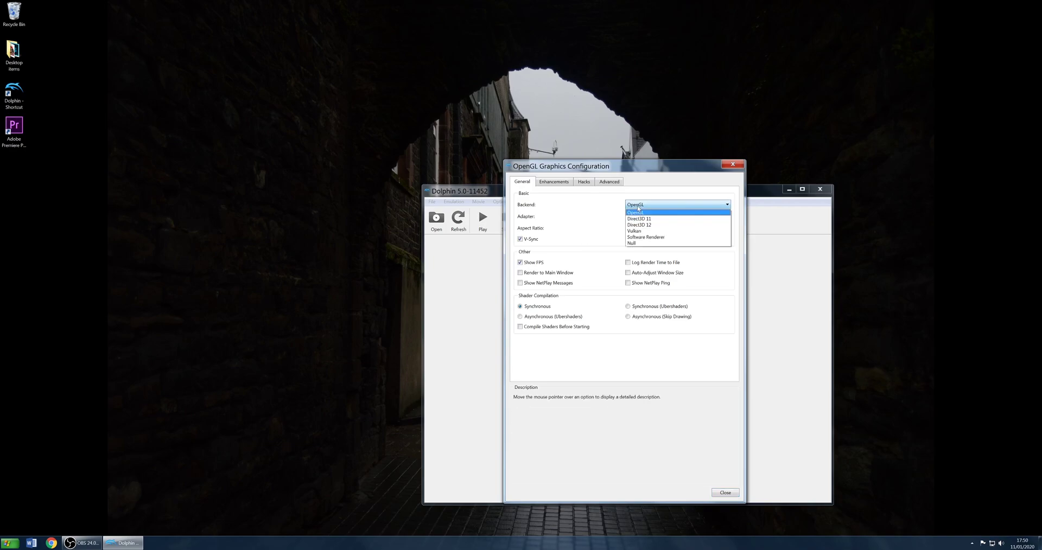
pyautogui.click(640, 213)
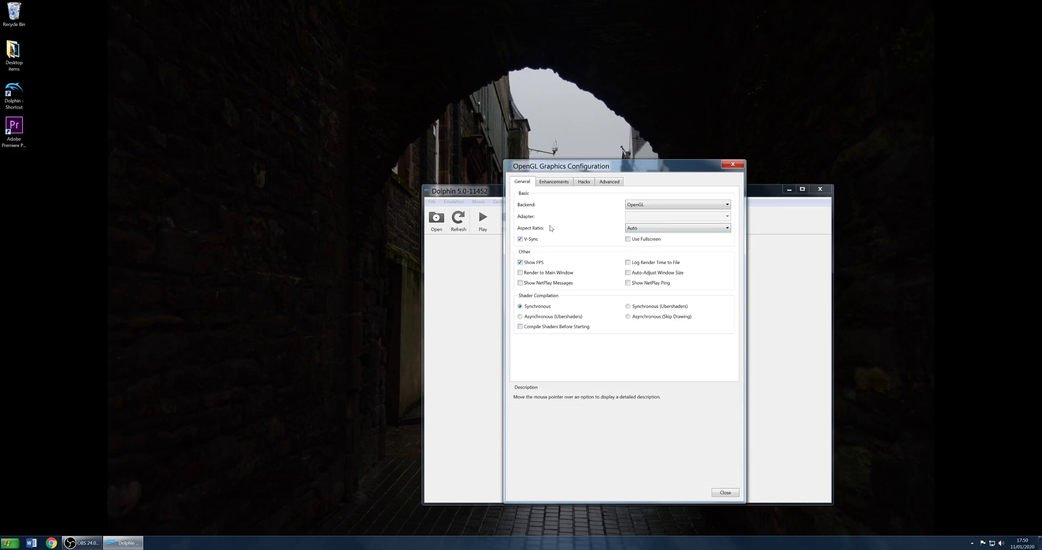
# - In the graphics enhancements, use 3x Native (1920x1584) for 1080p as internal resolution and None for anti-aliasing
pyautogui.click(553, 182)
pyautogui.click(622, 206)
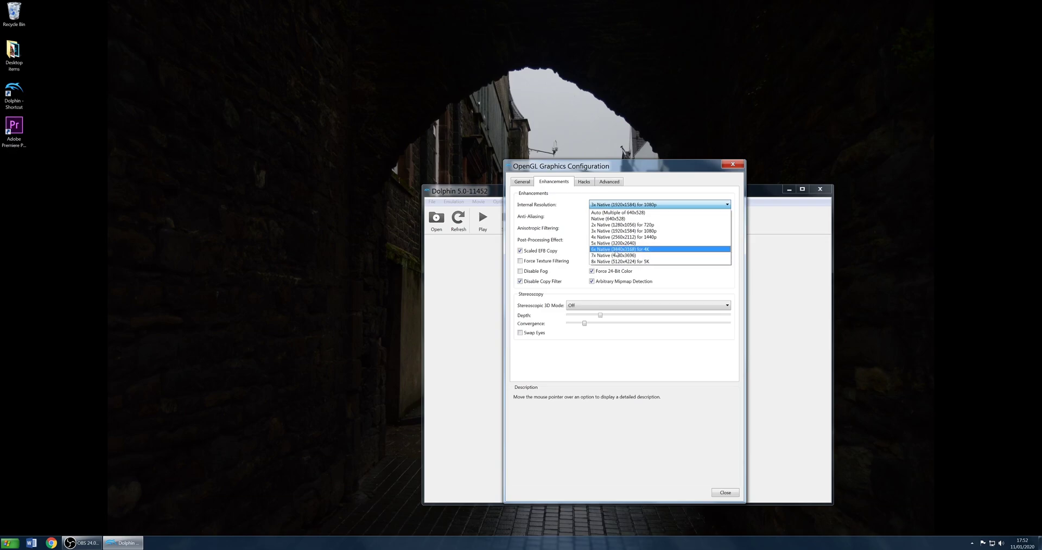
pyautogui.click(566, 224)
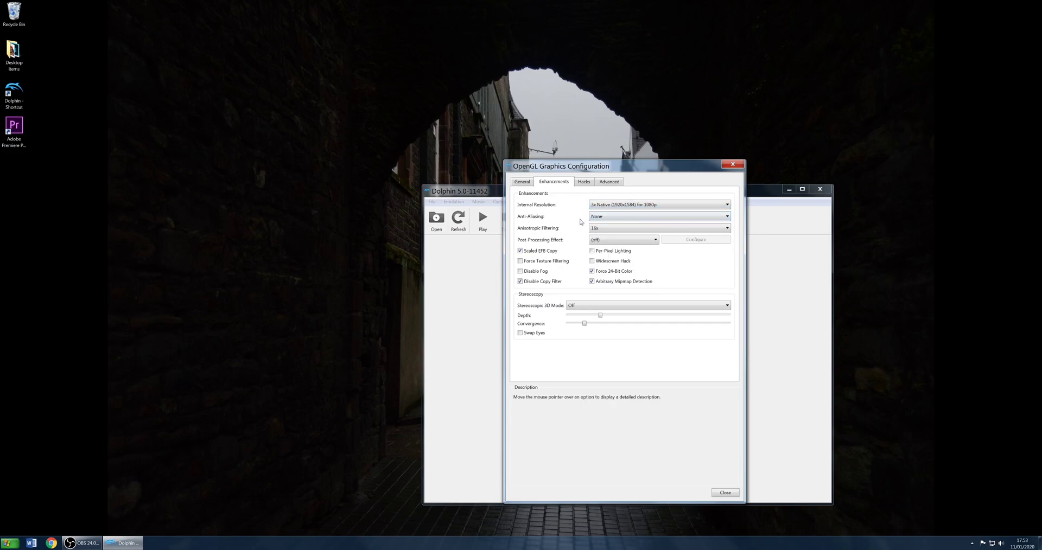
pyautogui.click(608, 217)
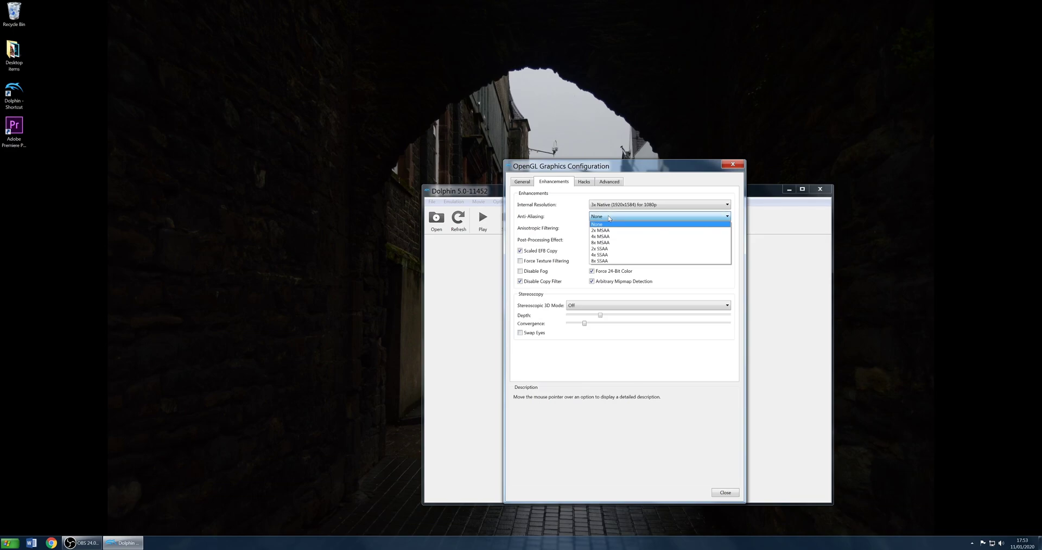
pyautogui.click(608, 223)
pyautogui.click(606, 231)
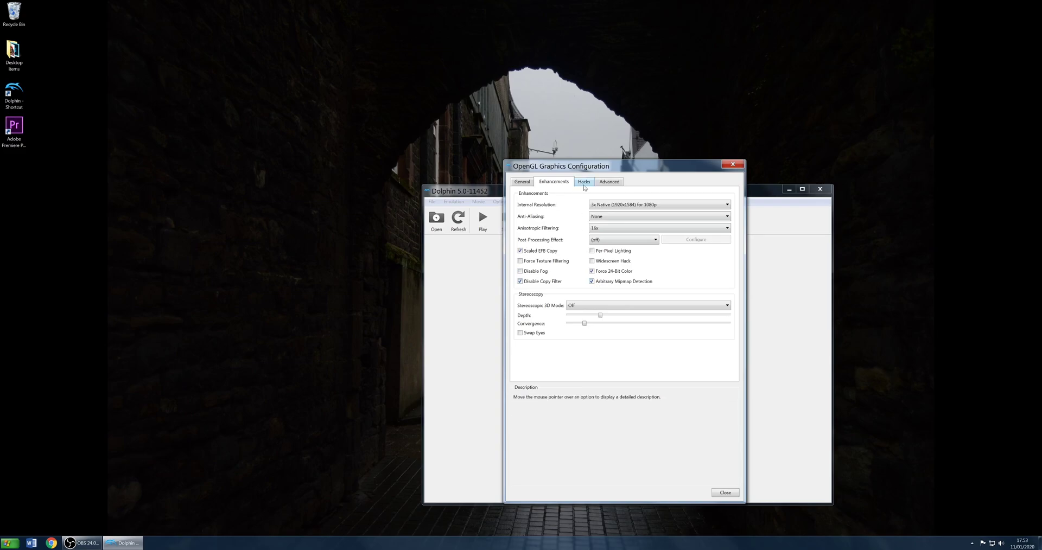
# - Review the hacks and advanced graphics options and close the graphics configuration
pyautogui.click(584, 183)
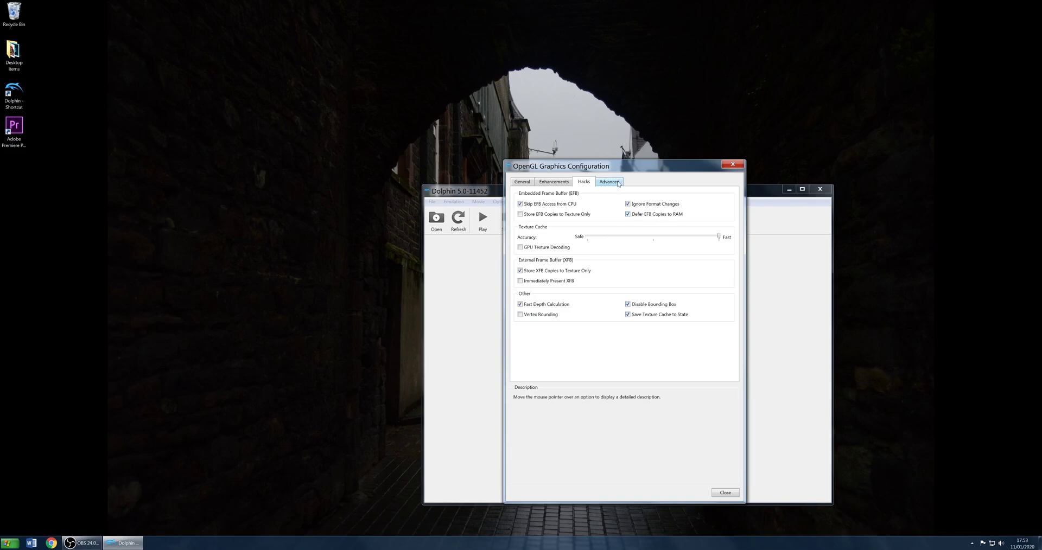
pyautogui.click(618, 183)
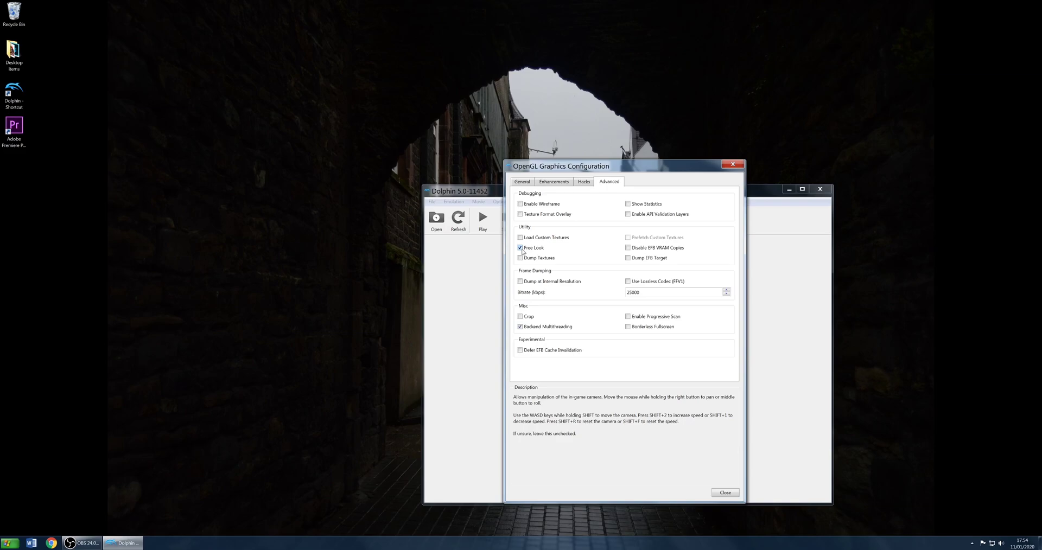
pyautogui.click(733, 164)
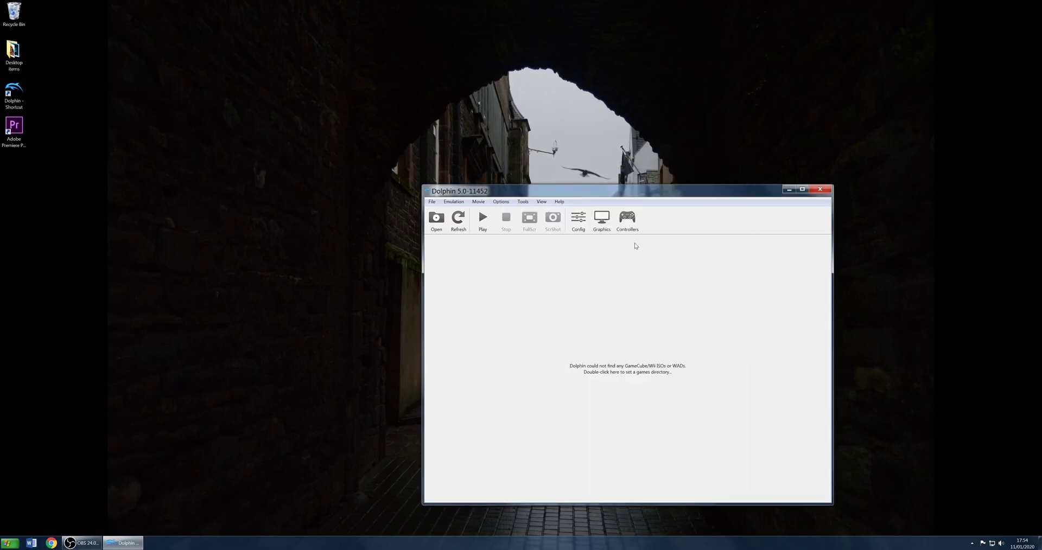
# - Assign a Standard Controller to GameCube port 1 and use XInput/0/Gamepad as its input device
pyautogui.click(627, 220)
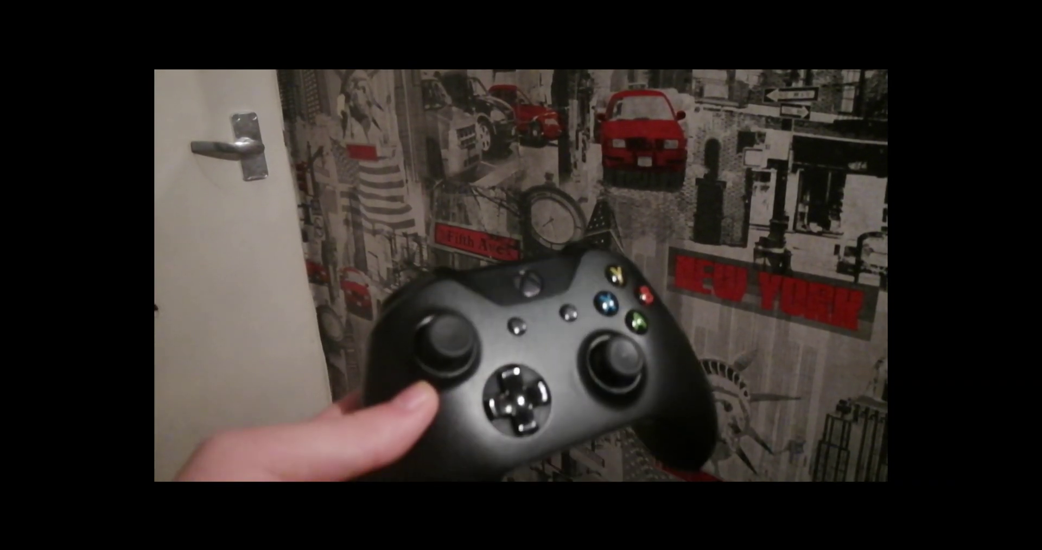
pyautogui.click(616, 222)
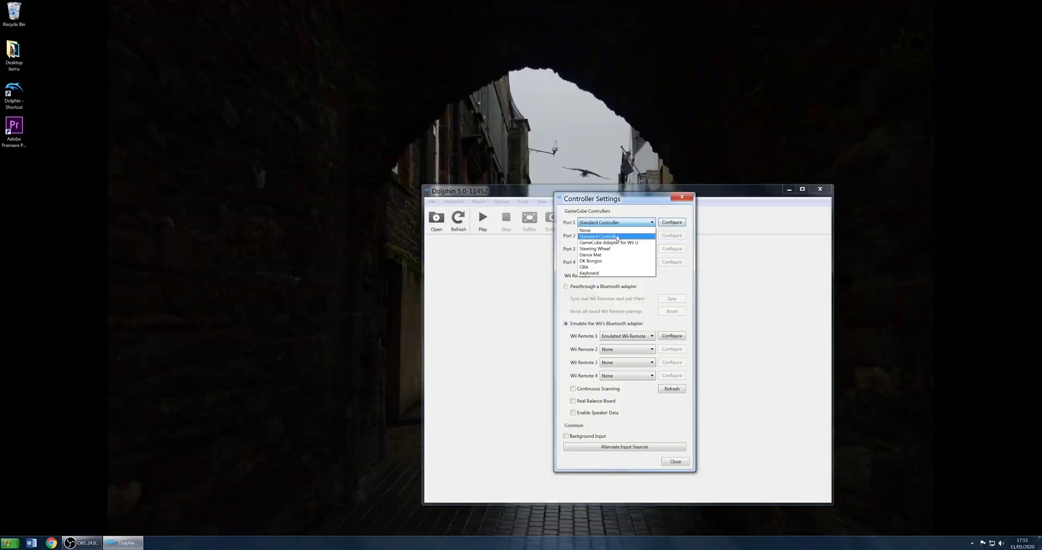
pyautogui.click(590, 242)
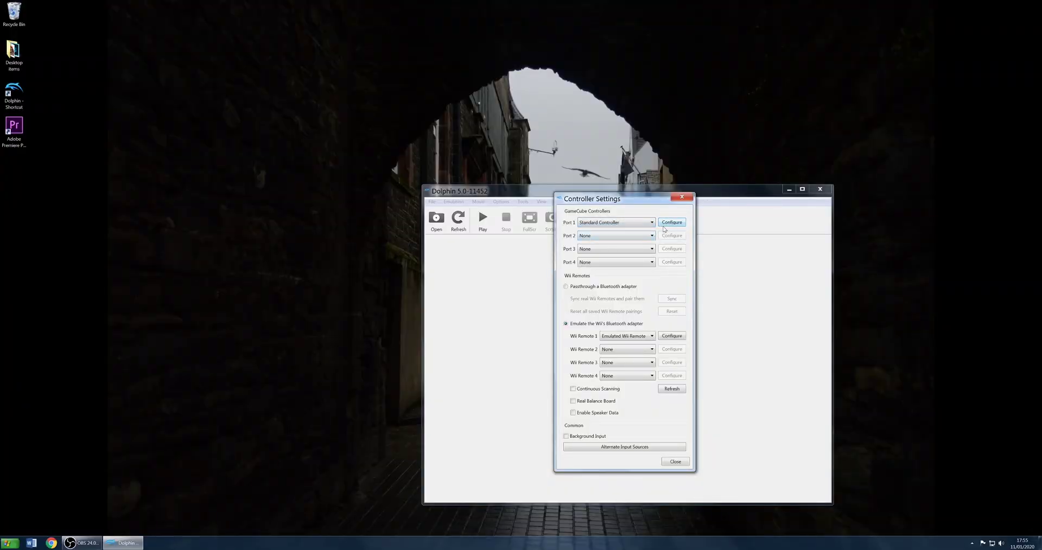
pyautogui.click(667, 225)
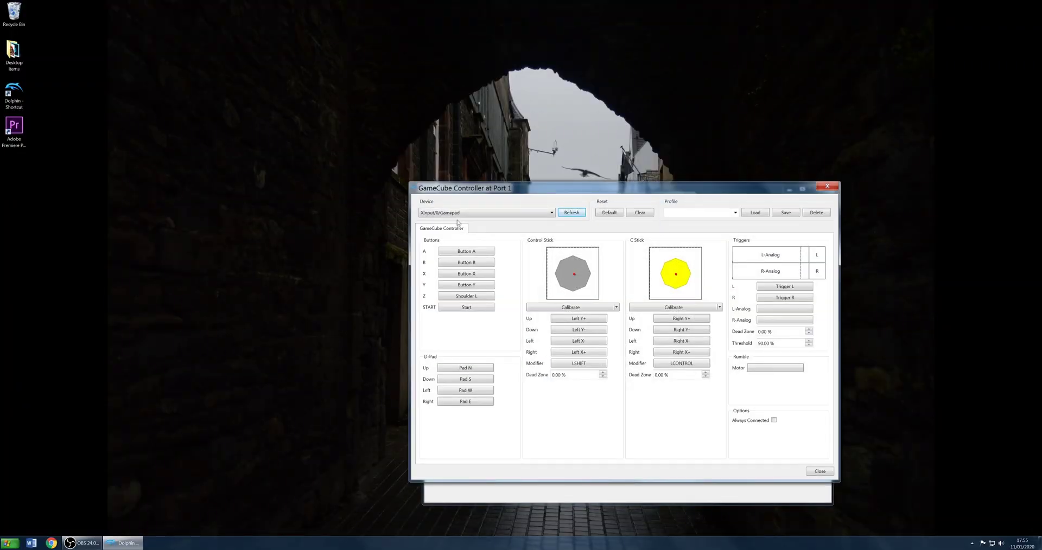
pyautogui.click(447, 213)
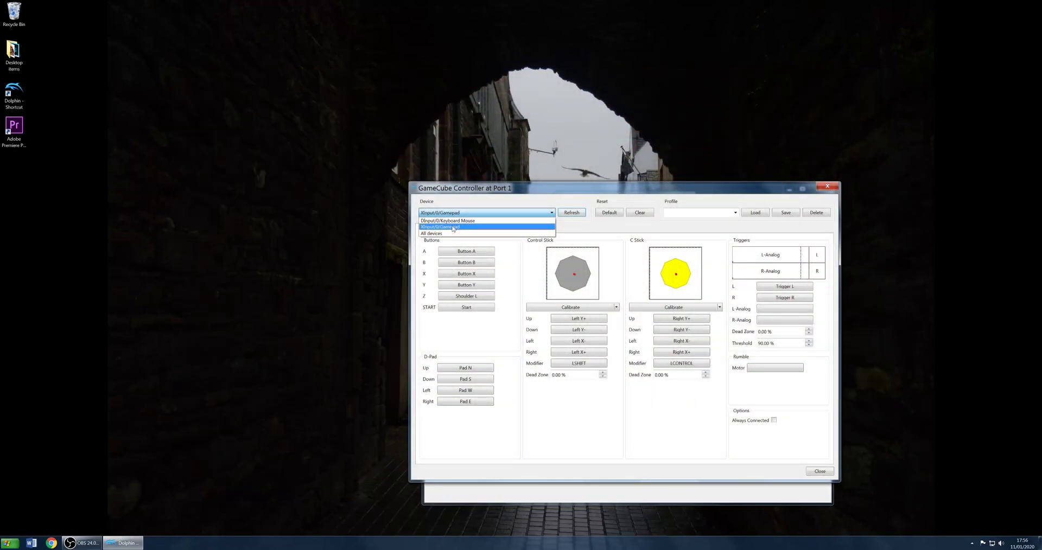
pyautogui.click(454, 228)
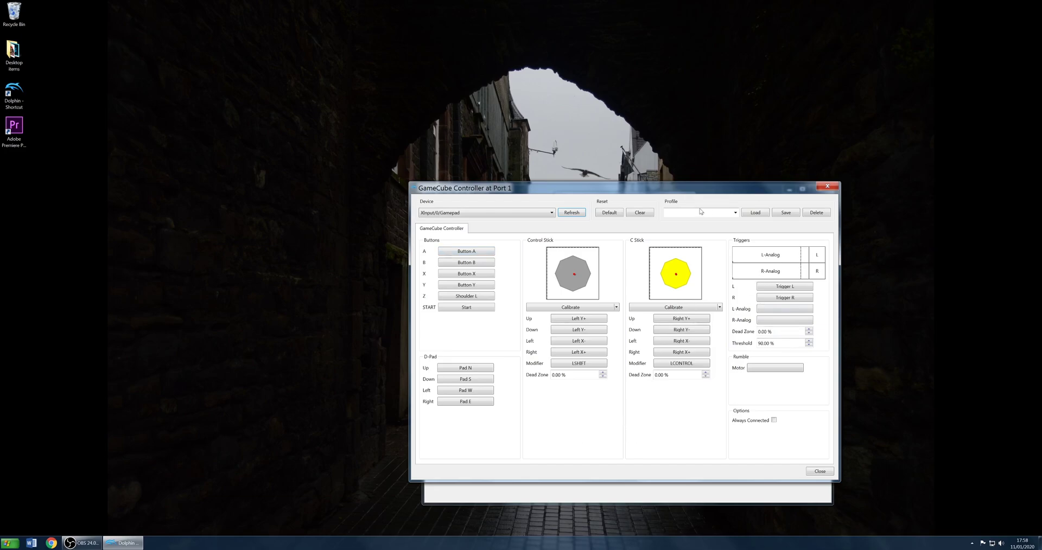
# - Enter a personal profile name for the controller mapping, choose the profile, and close the controller settings
pyautogui.write('Jake')
pyautogui.click(735, 213)
pyautogui.click(709, 221)
pyautogui.click(827, 186)
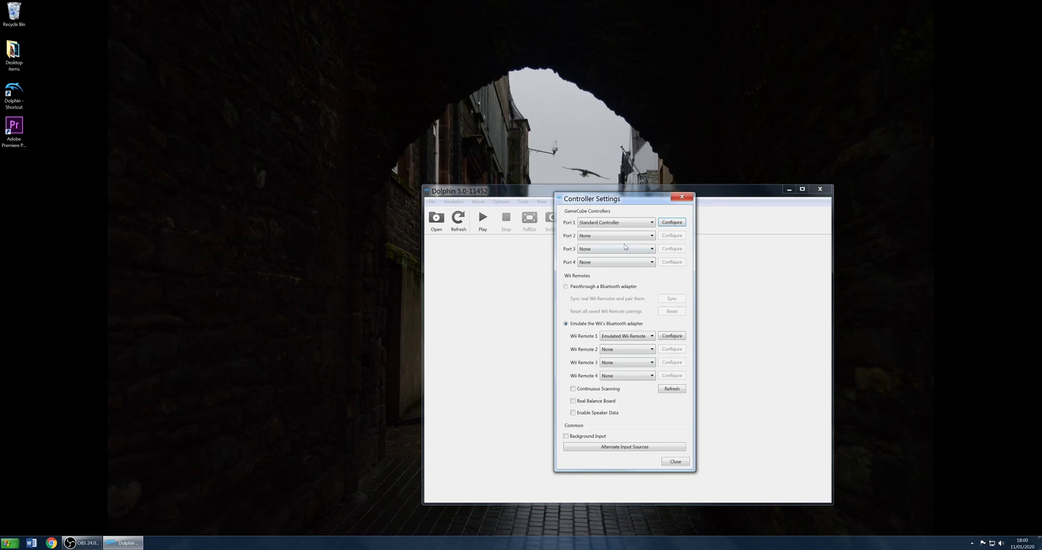
pyautogui.click(682, 199)
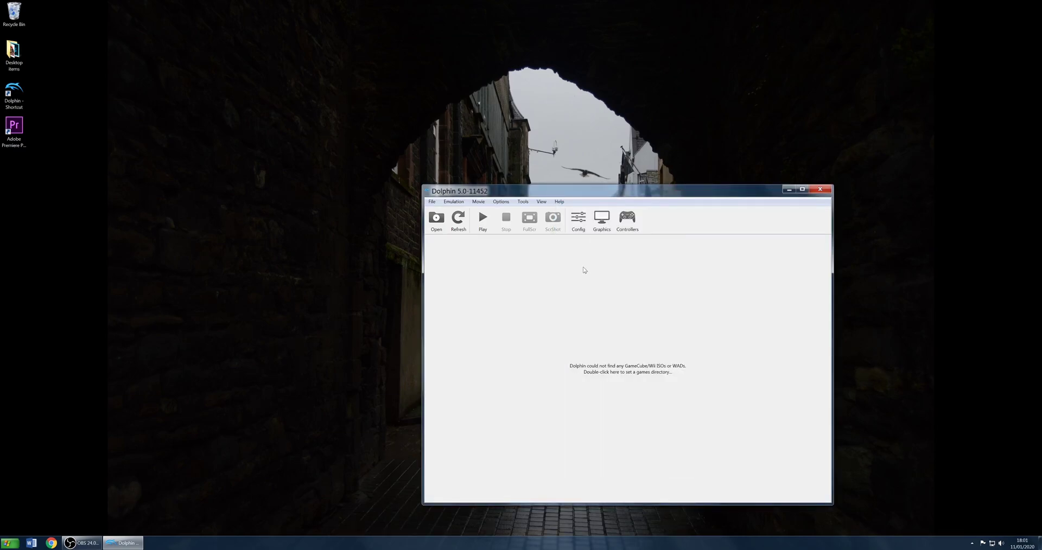
# - Examine the general configuration, including the speed limit and auto-update choices, along with the interface and audio settings
pyautogui.click(578, 227)
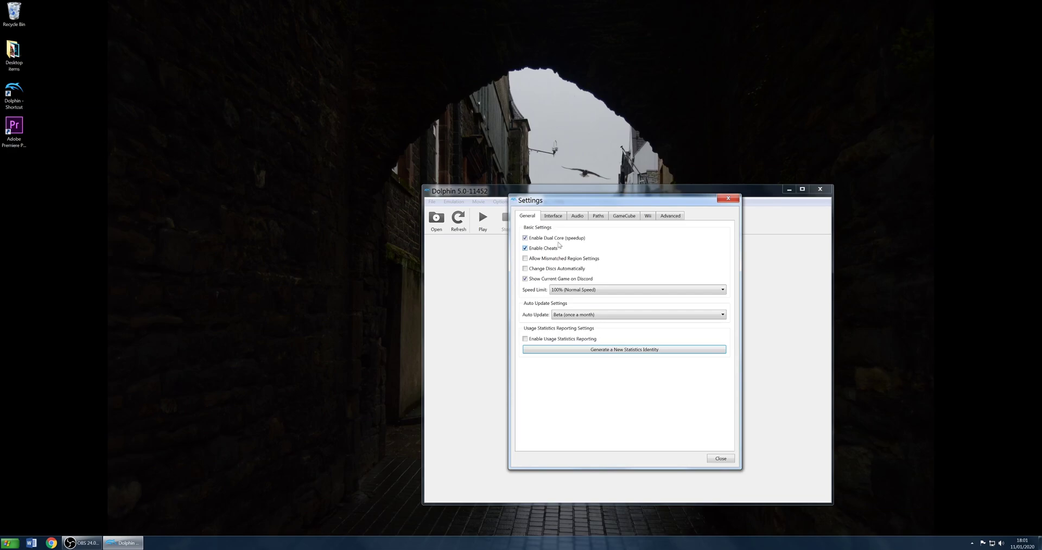
pyautogui.click(584, 290)
pyautogui.click(584, 290)
pyautogui.click(586, 314)
pyautogui.click(586, 316)
pyautogui.click(556, 216)
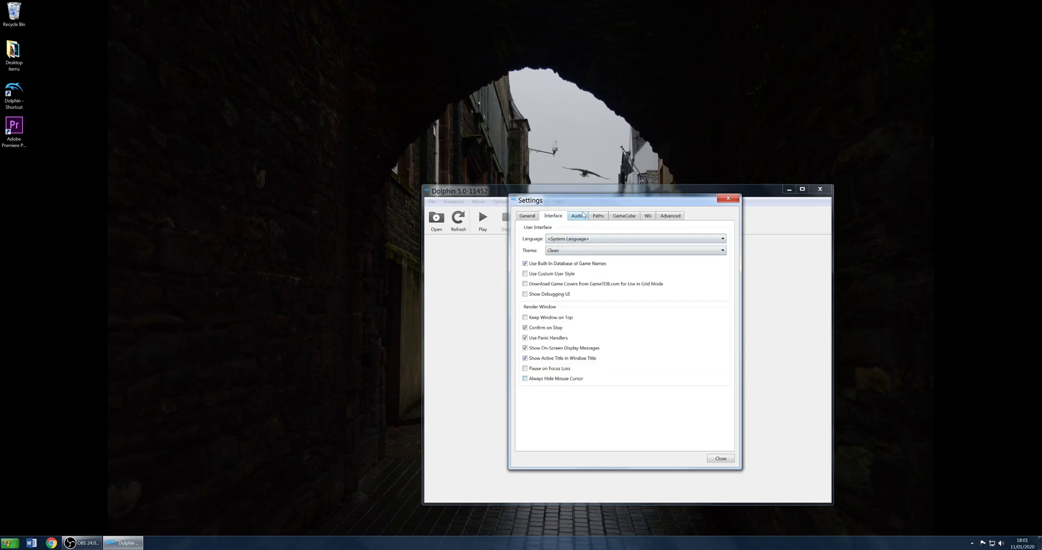
pyautogui.click(583, 215)
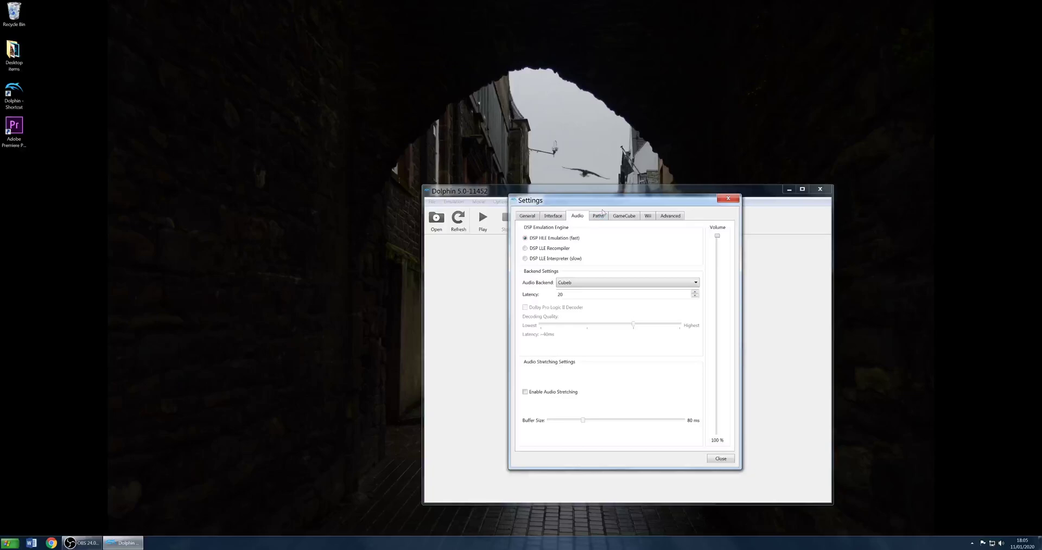
# - Add the Downloads folder "The Simpsons Hit and Run (U)(MOONCUBE)" to the game folders and enable searching subfolders
pyautogui.click(603, 216)
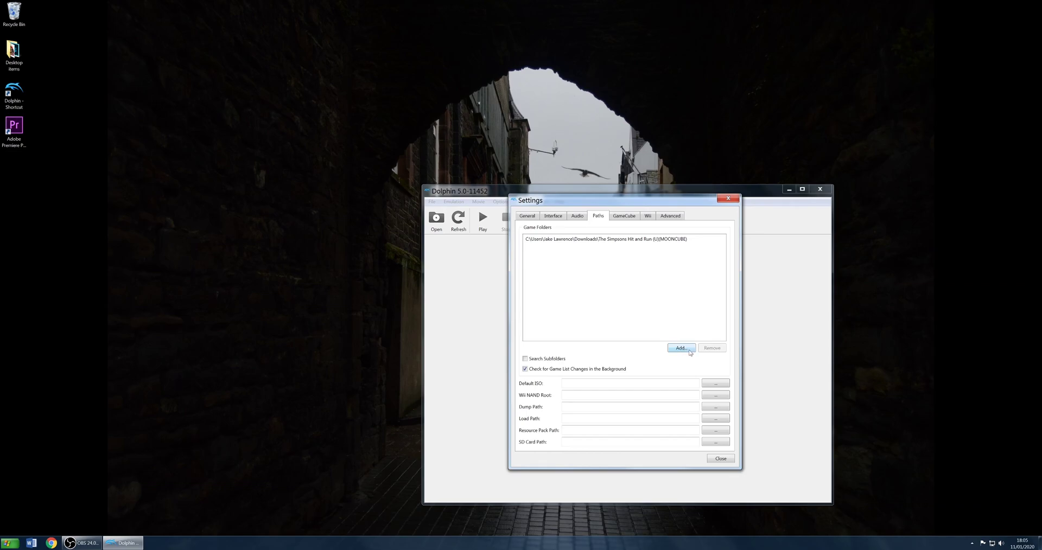
pyautogui.click(684, 349)
pyautogui.click(605, 211)
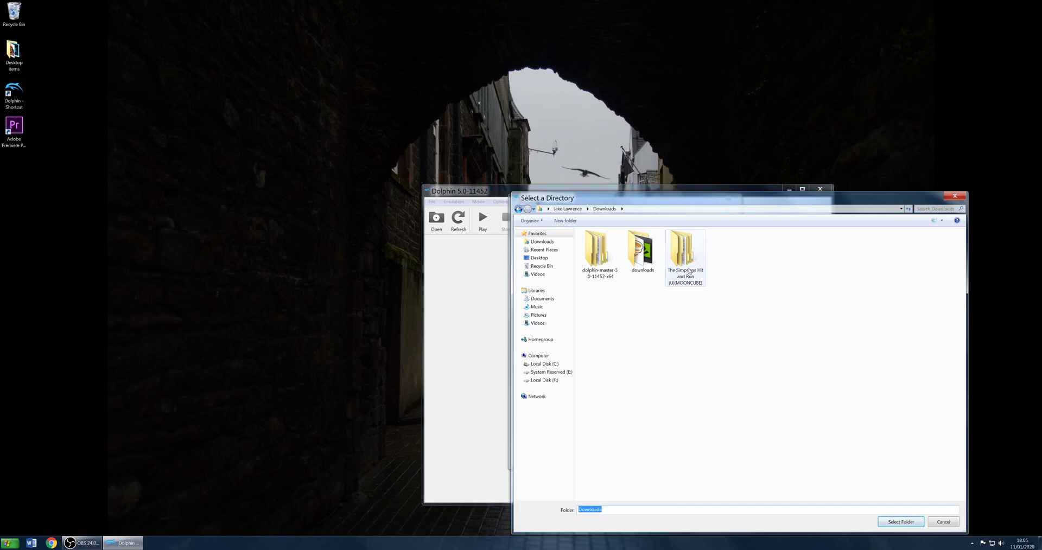
pyautogui.click(689, 271)
pyautogui.click(900, 522)
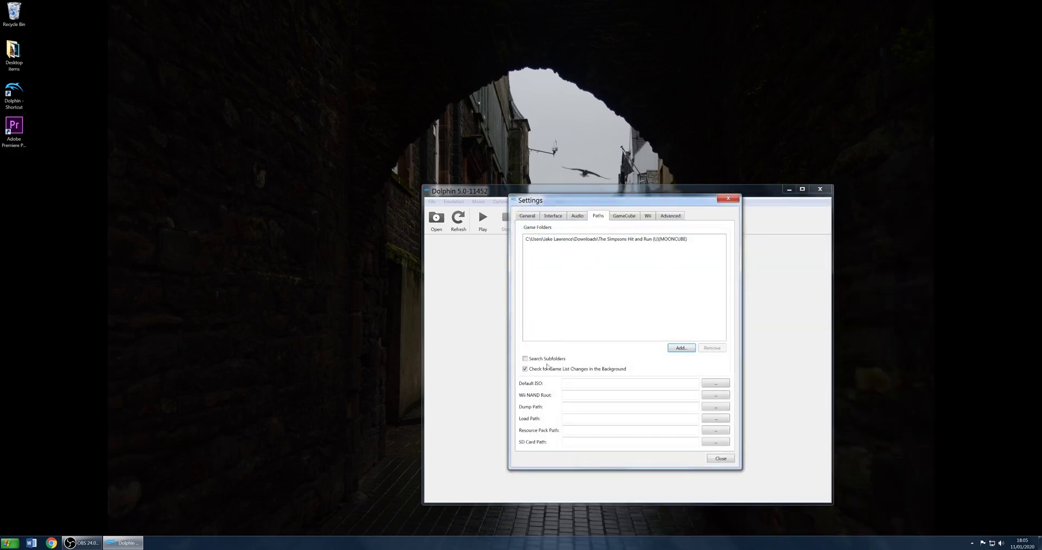
pyautogui.click(564, 361)
# - Review the GameCube, Wii and advanced configuration settings
pyautogui.click(631, 219)
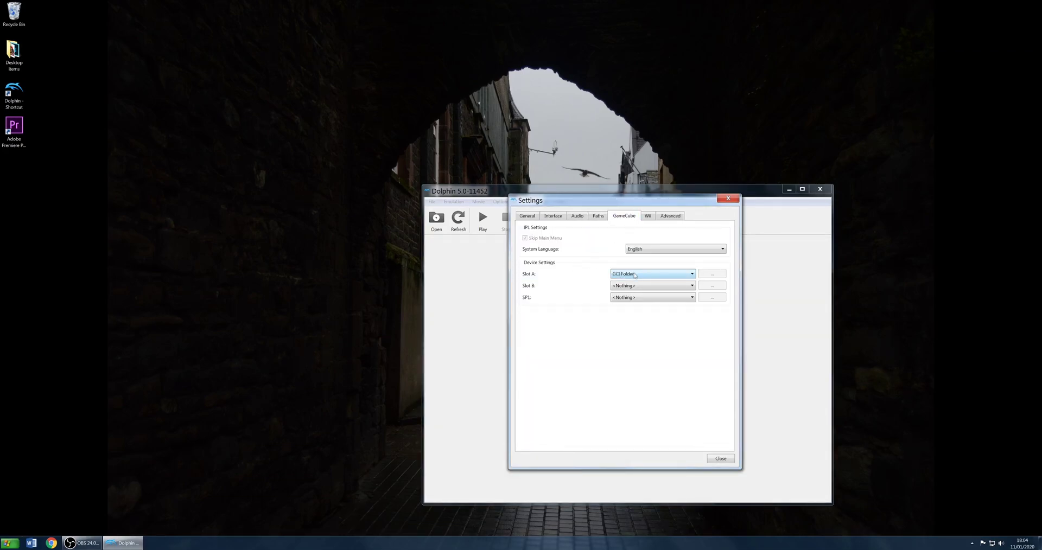
pyautogui.click(649, 218)
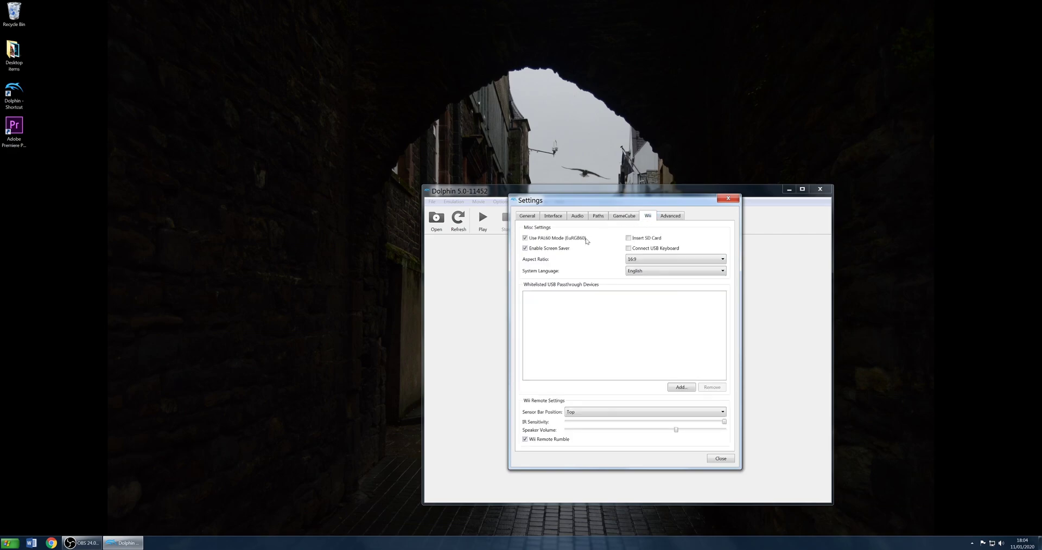
pyautogui.click(677, 219)
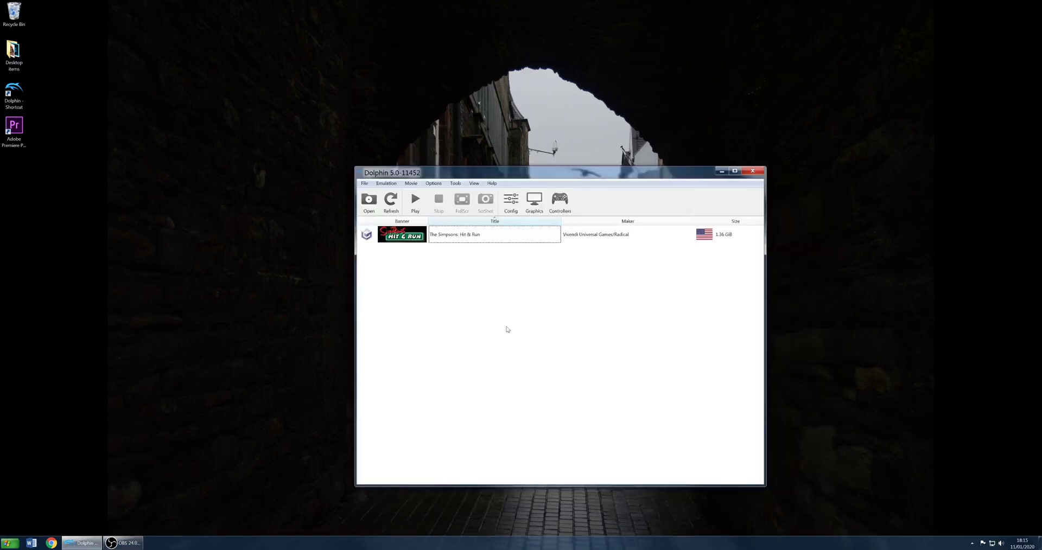
# - Open the properties of The Simpsons: Hit & Run and download its Gecko codes
pyautogui.rightClick(449, 228)
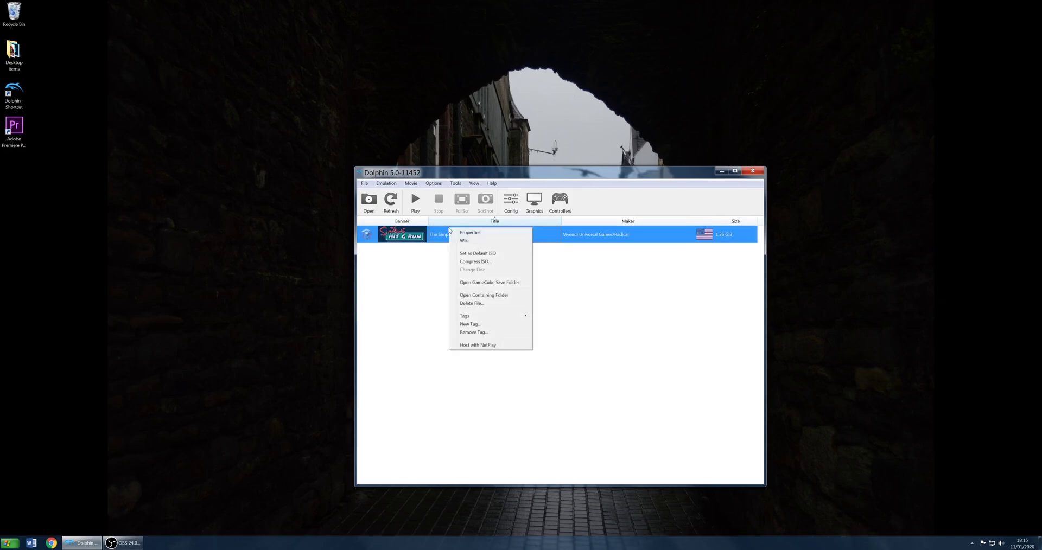
pyautogui.click(464, 234)
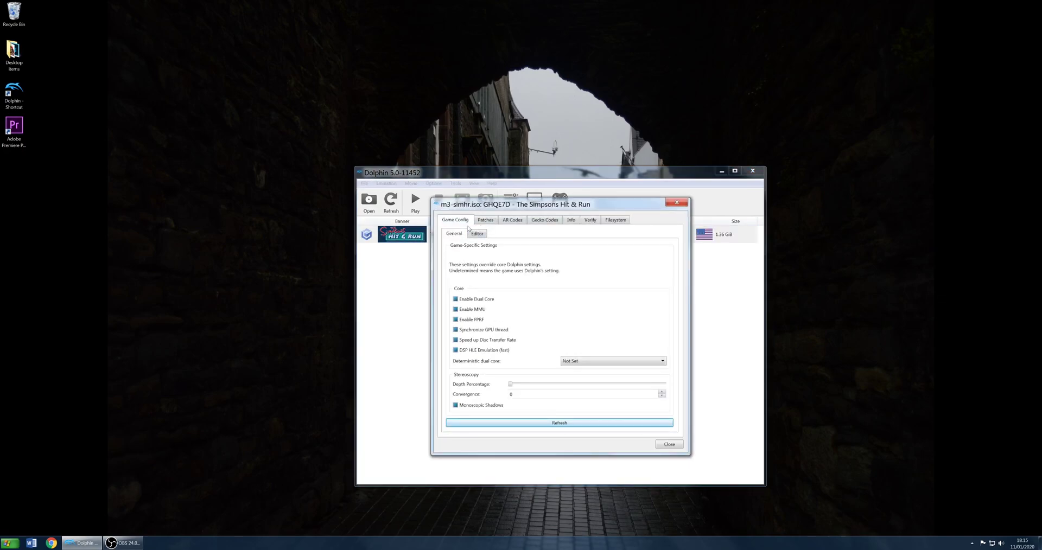
pyautogui.click(544, 221)
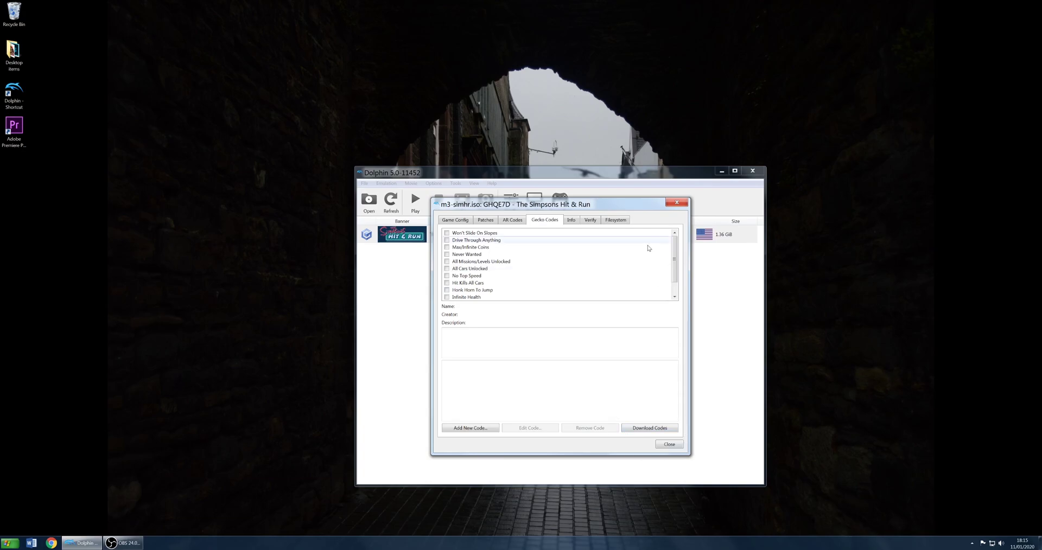
pyautogui.click(657, 428)
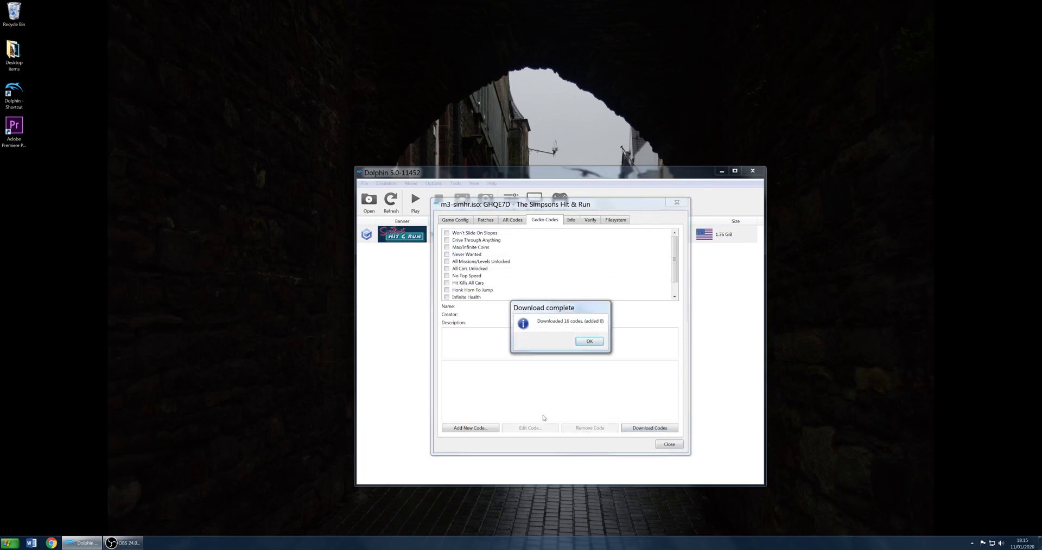
pyautogui.click(595, 340)
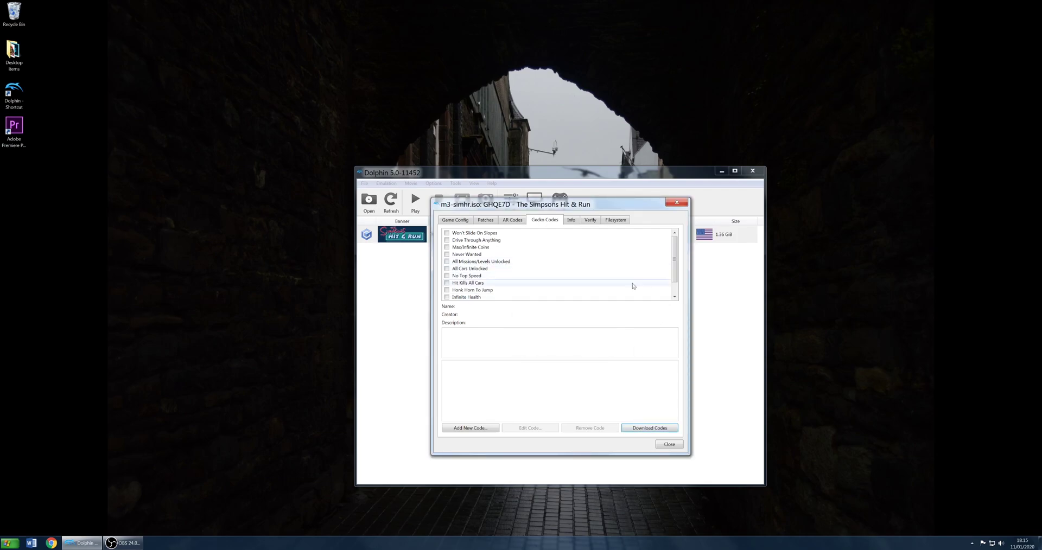
# - Enable the Max/Infinite Coins, Never Wanted, All Missions/Levels Unlocked, All Cars Unlocked and All Cheats Active codes, and close the game's properties
pyautogui.moveTo(675, 247); pyautogui.dragTo(676, 256)
pyautogui.scroll(1, 456, 238)
pyautogui.click(446, 248)
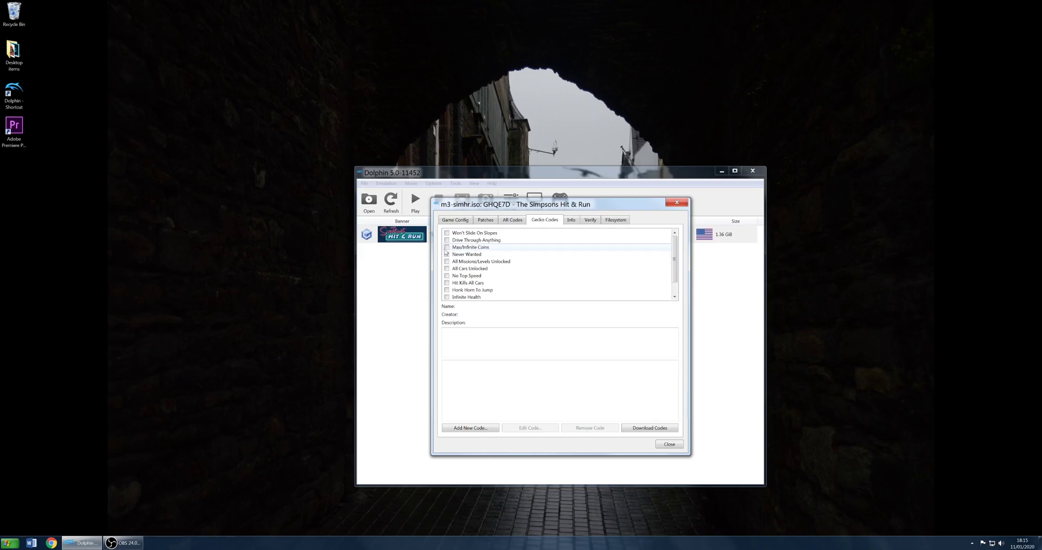
pyautogui.click(447, 253)
pyautogui.click(446, 261)
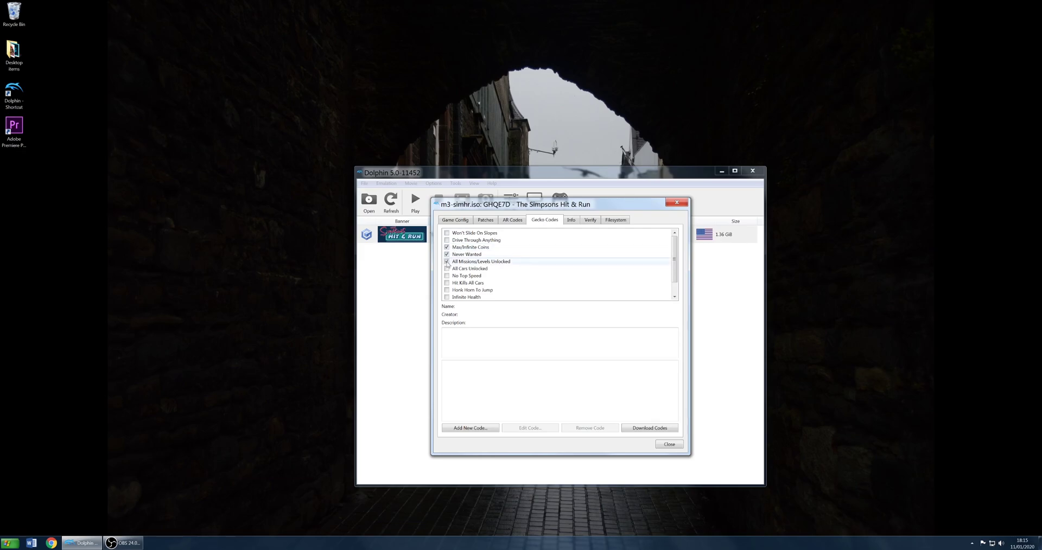
pyautogui.click(446, 268)
pyautogui.scroll(-1, 519, 293)
pyautogui.click(447, 289)
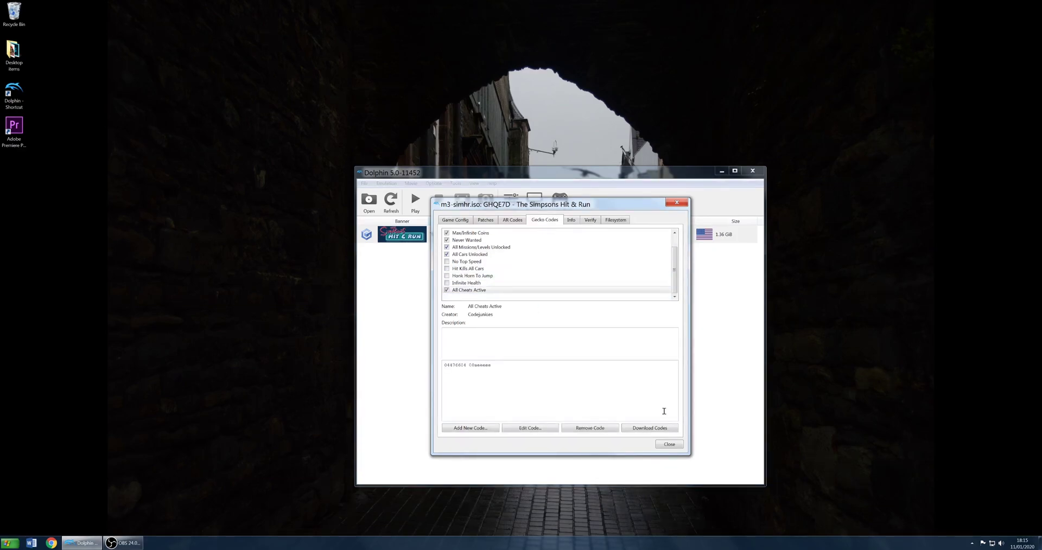
pyautogui.click(669, 444)
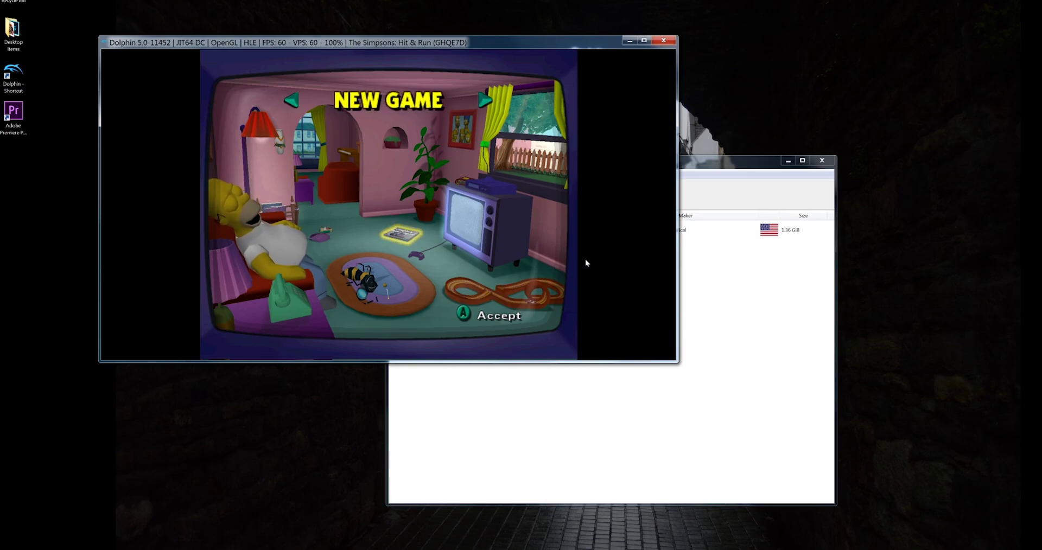
# - Test the free look camera on the New Game menu by rotating and resetting the view and moving backward and forward
pyautogui.moveTo(599, 256); pyautogui.dragTo(570, 319)
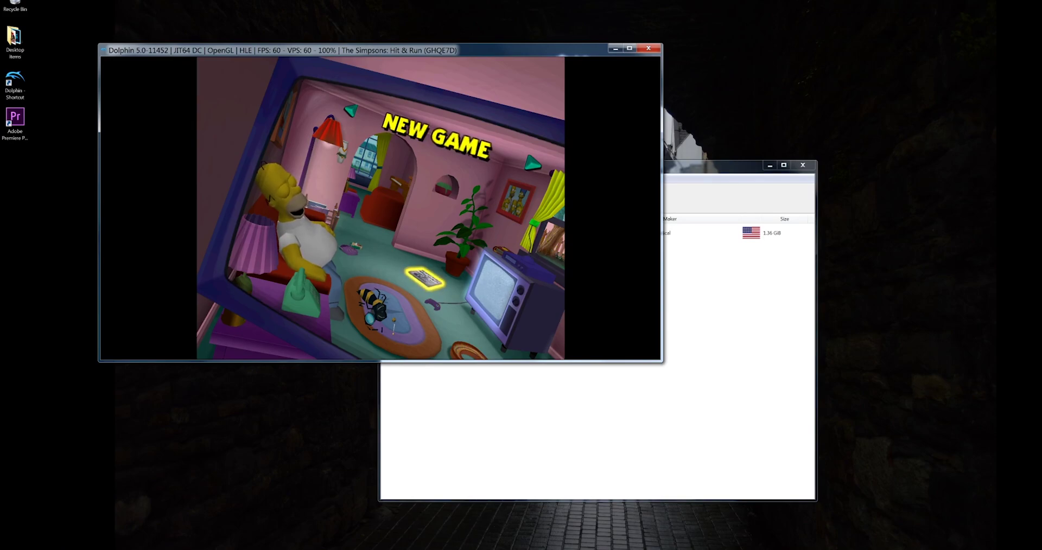
pyautogui.hotkey('shift', 'r')
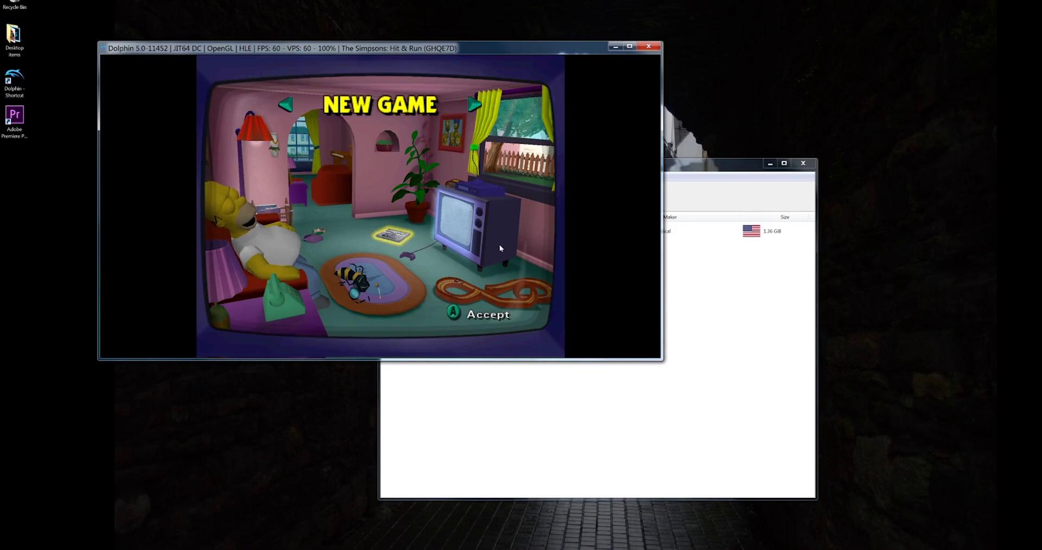
pyautogui.moveTo(464, 240); pyautogui.dragTo(433, 229)
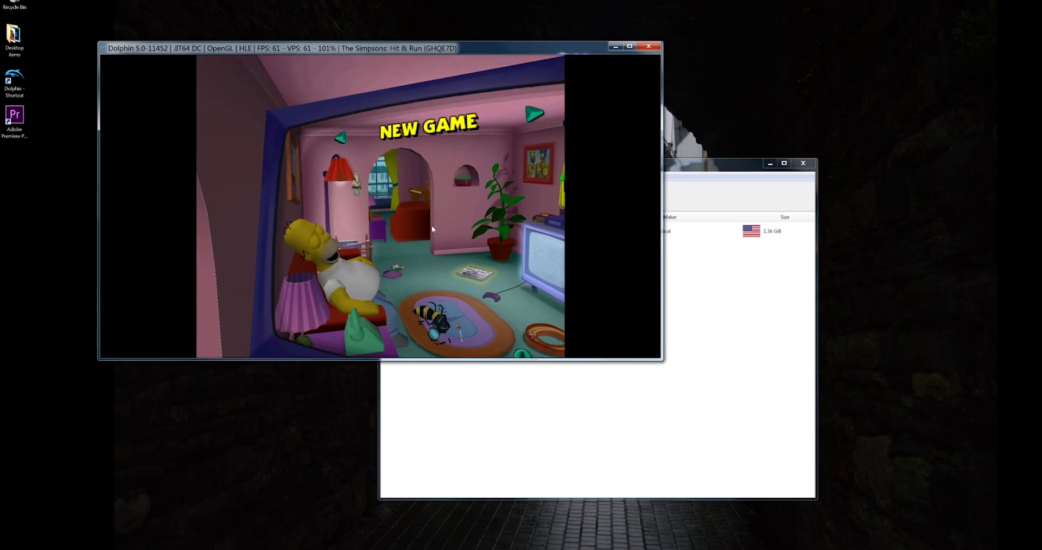
pyautogui.hotkey('shift', 'w')
pyautogui.hotkey('shift', 's')
pyautogui.hotkey('shift', 'w')
pyautogui.hotkey('shift', 's')
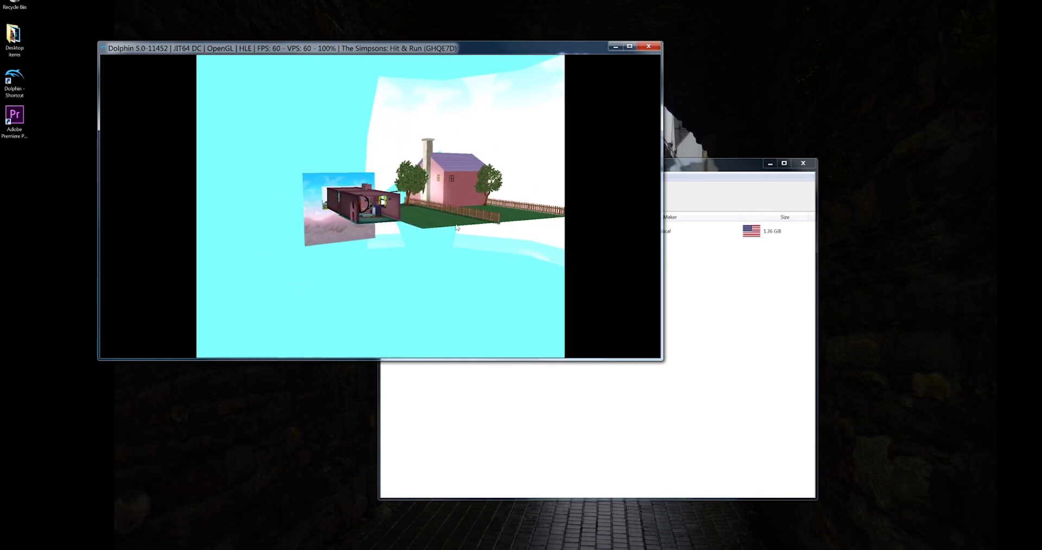
pyautogui.hotkey('shift', 'w')
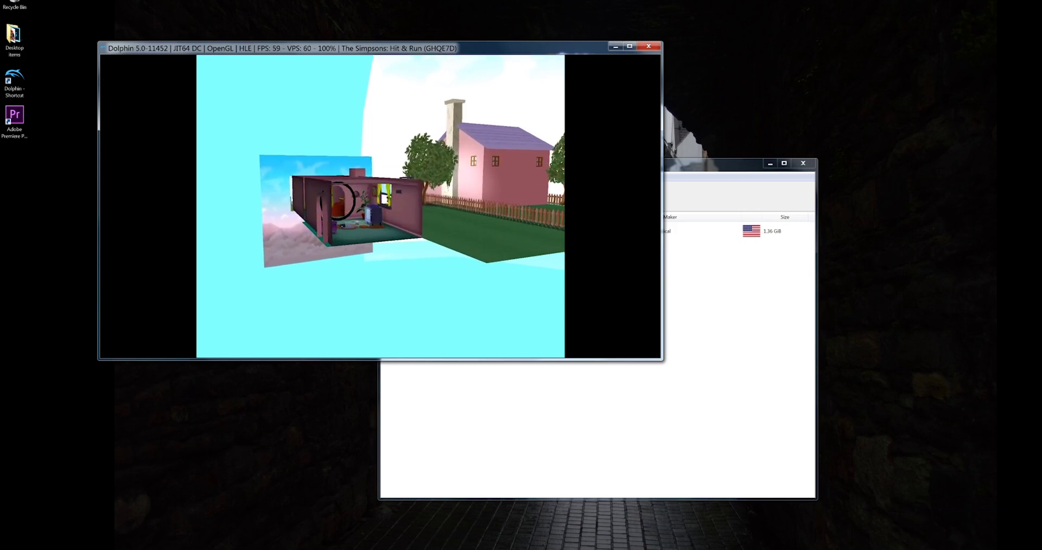
pyautogui.hotkey('shift', 'w')
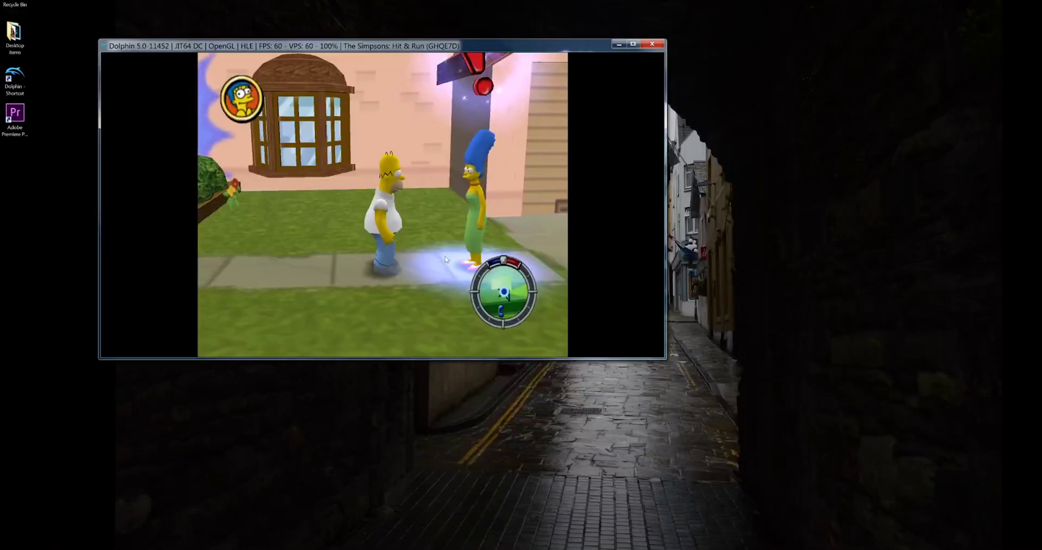
# - Move the free look camera backward during gameplay, away from the characters and the house, to view the wider neighbourhood
pyautogui.hotkey('shift', 's')
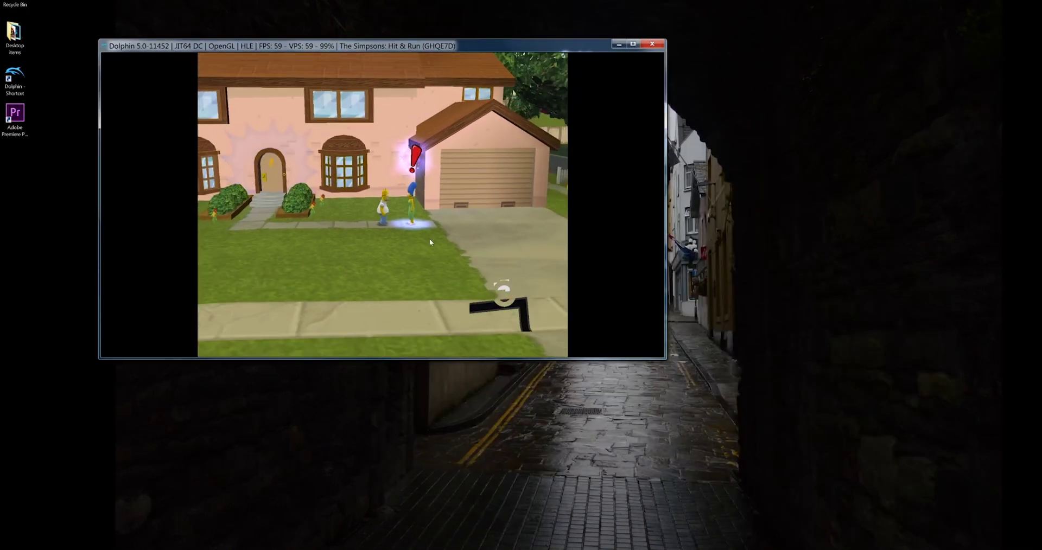
pyautogui.hotkey('shift', 's')
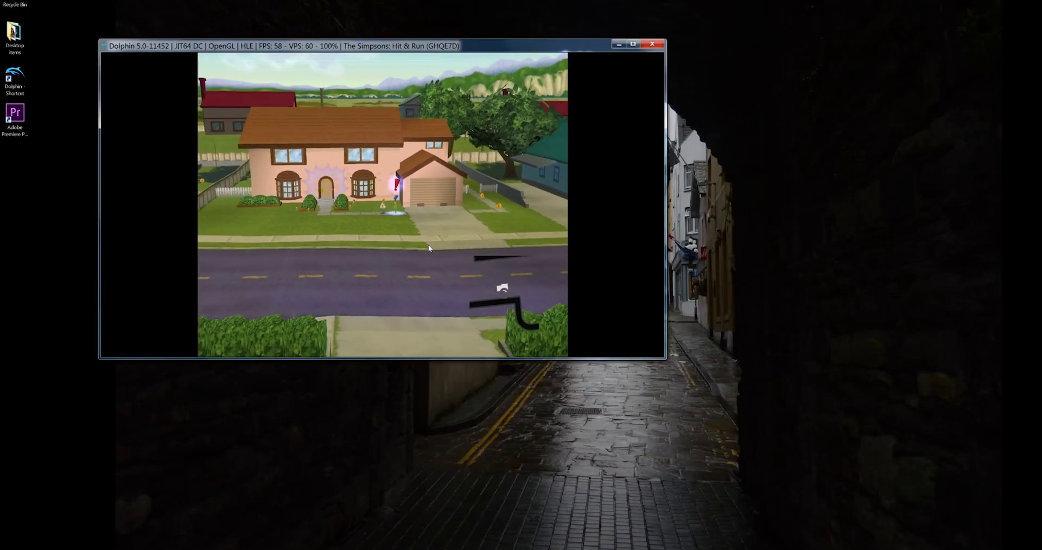
pyautogui.hotkey('shift', 's')
pyautogui.hotkey('shift', 's')
pyautogui.hotkey('shift', 's')
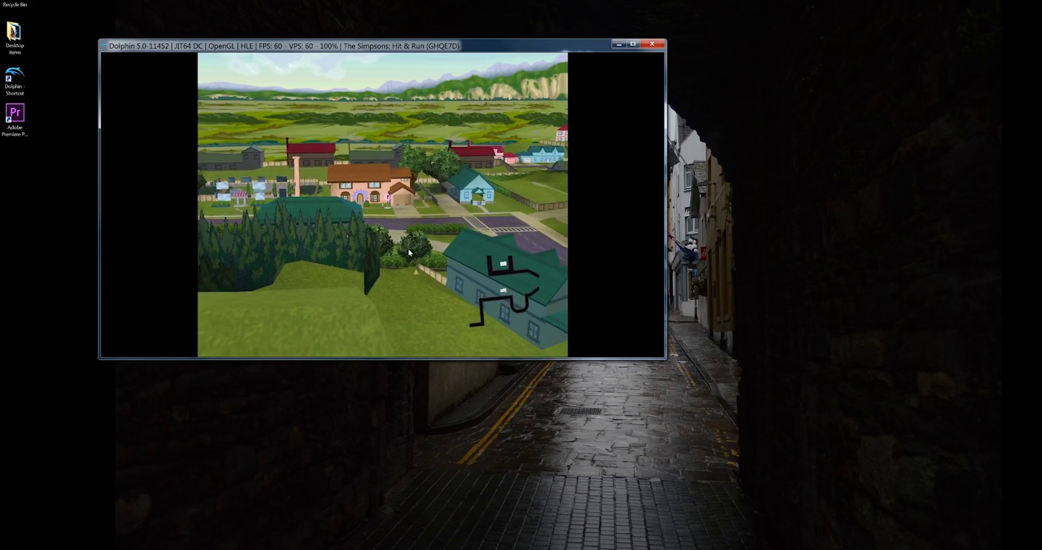
pyautogui.hotkey('shift', 's')
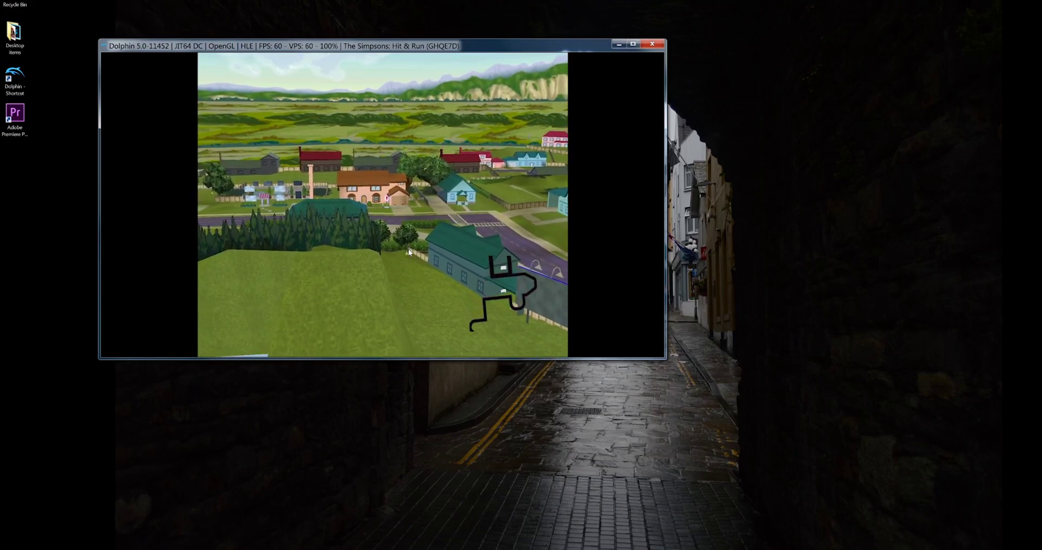